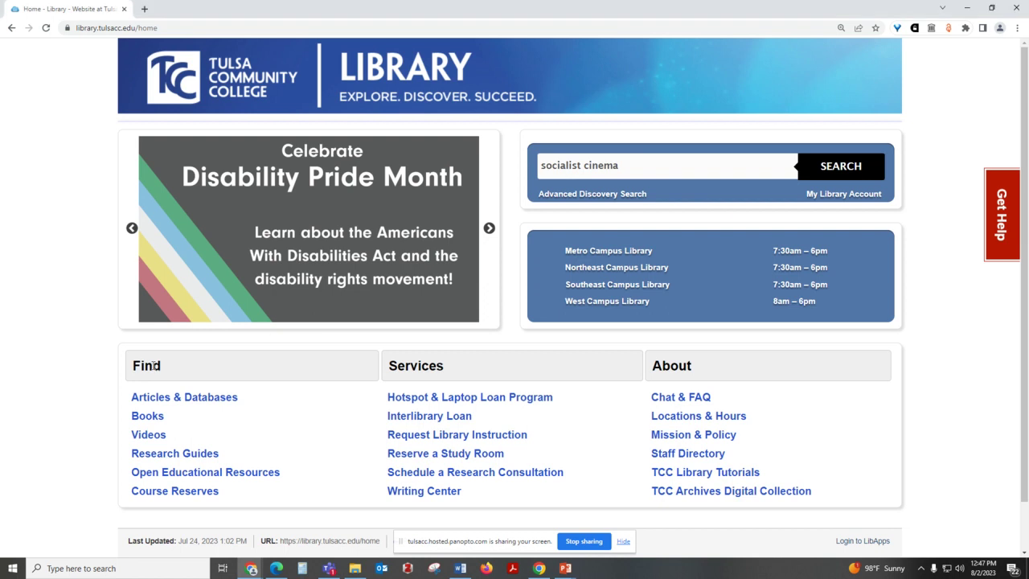
- Run a library discovery search for "socialist cinema" from the library home page
left_click_drag(170, 371, 129, 368)
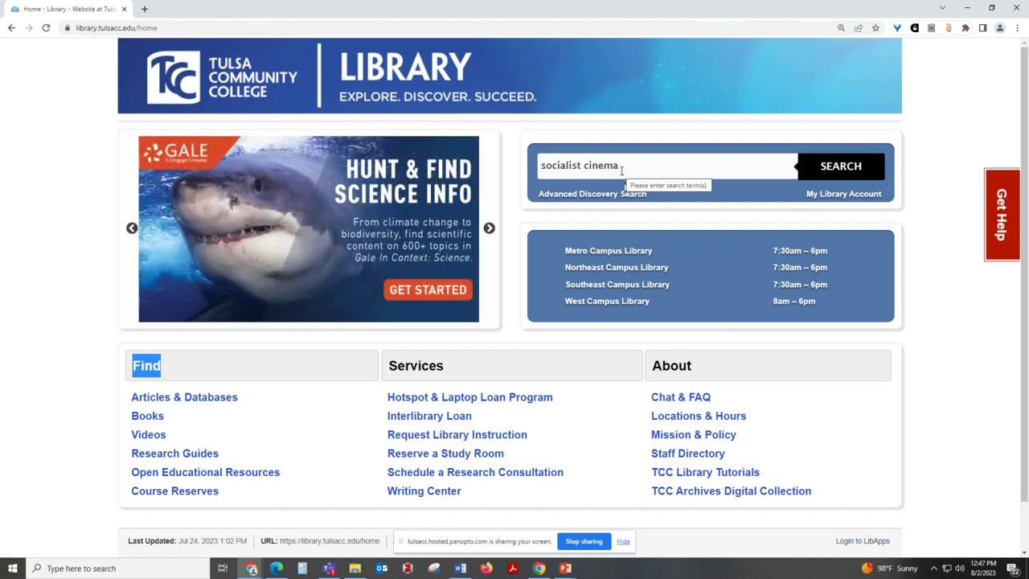
left_click(855, 170)
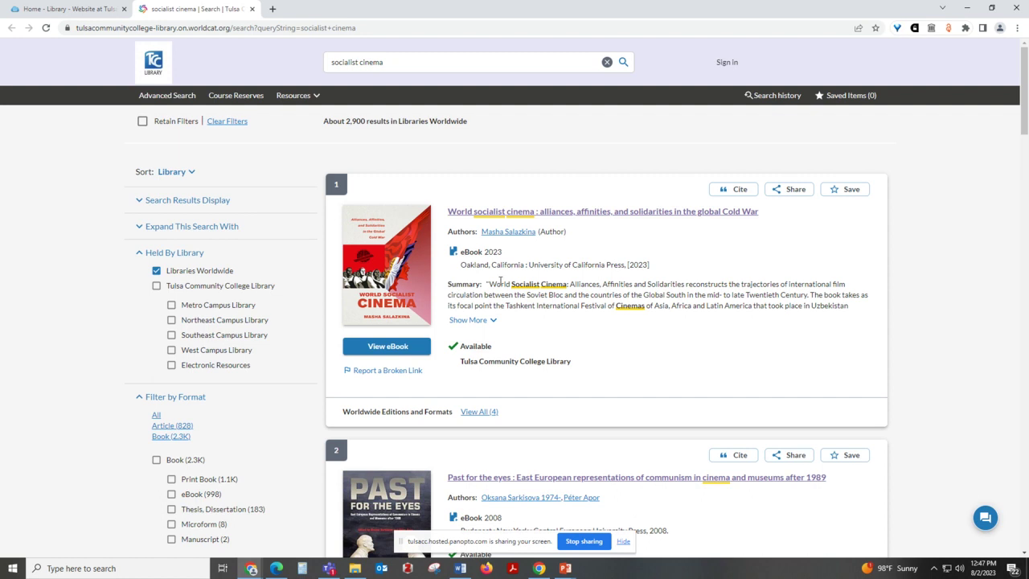
- Examine the "socialist cinema" results and the available library and format filters
scroll(535, 345, "down", 2)
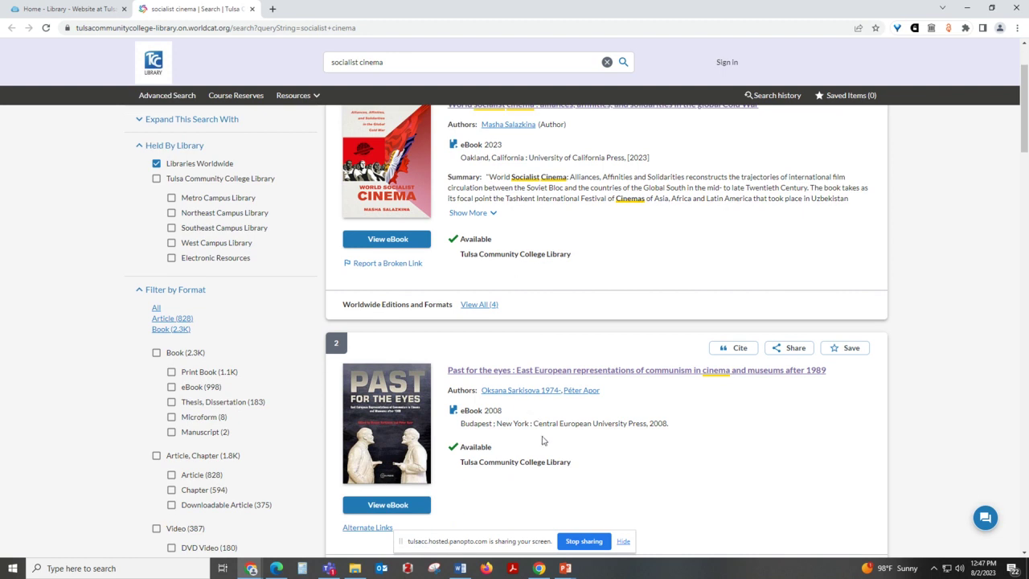
scroll(543, 426, "up", 2)
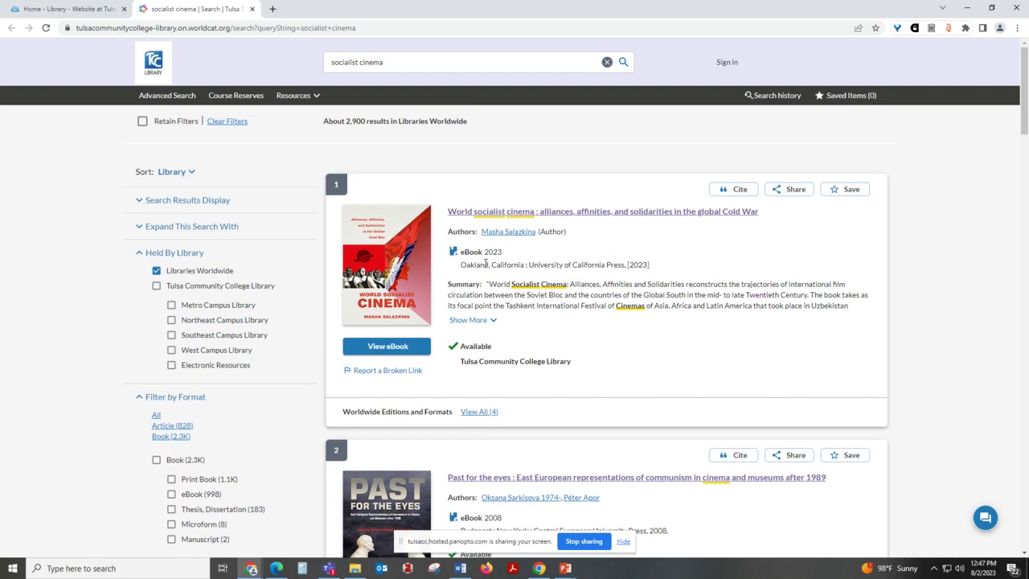
scroll(639, 371, "down", 2)
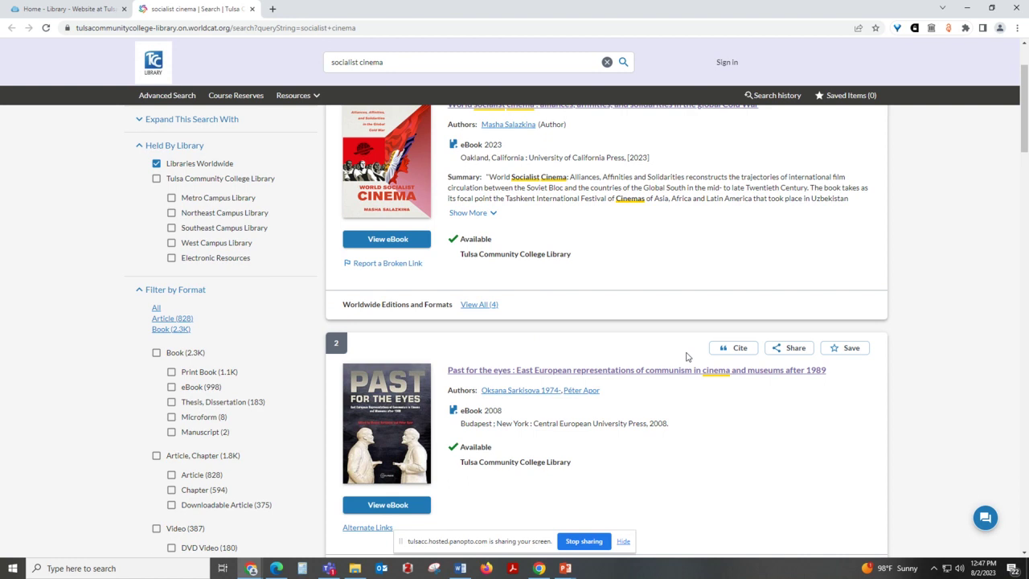
scroll(161, 474, "down", 3)
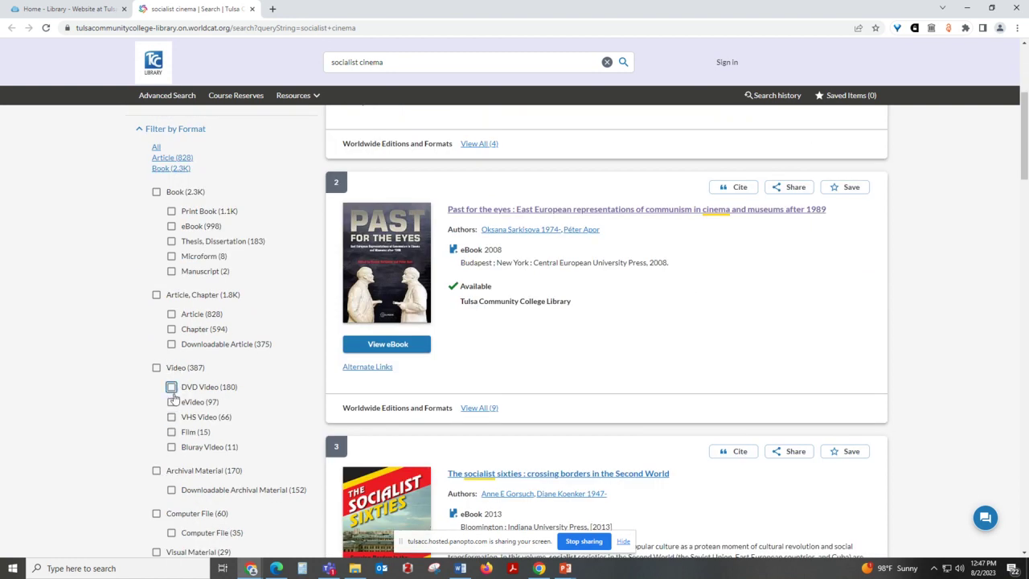
scroll(185, 527, "down", 3)
scroll(185, 523, "up", 3)
scroll(723, 380, "up", 1)
scroll(721, 381, "up", 4)
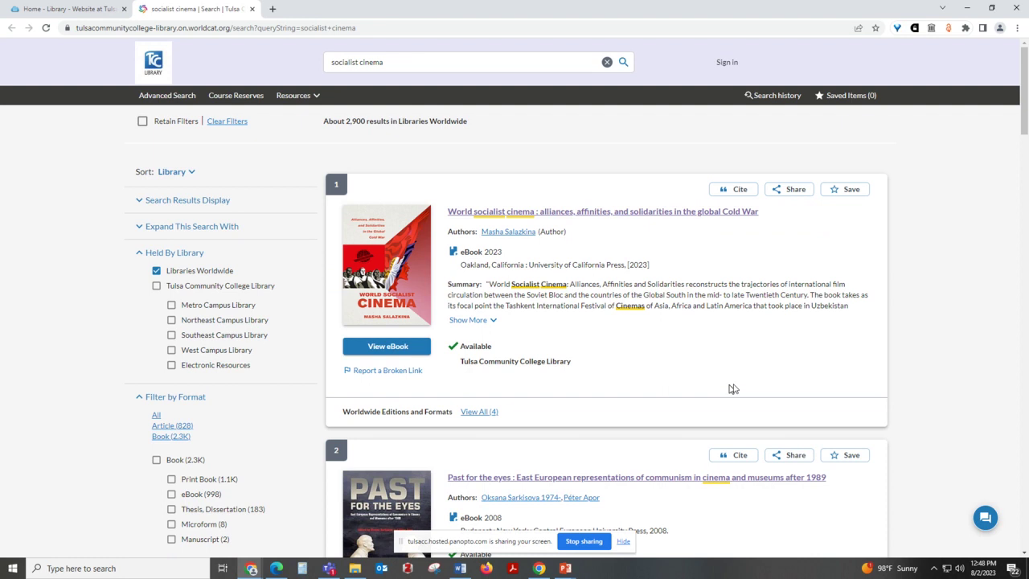
- Open the detailed record of the eBook "Past for the eyes: East European representations of communism in cinema and museums after 1989"
left_click(58, 9)
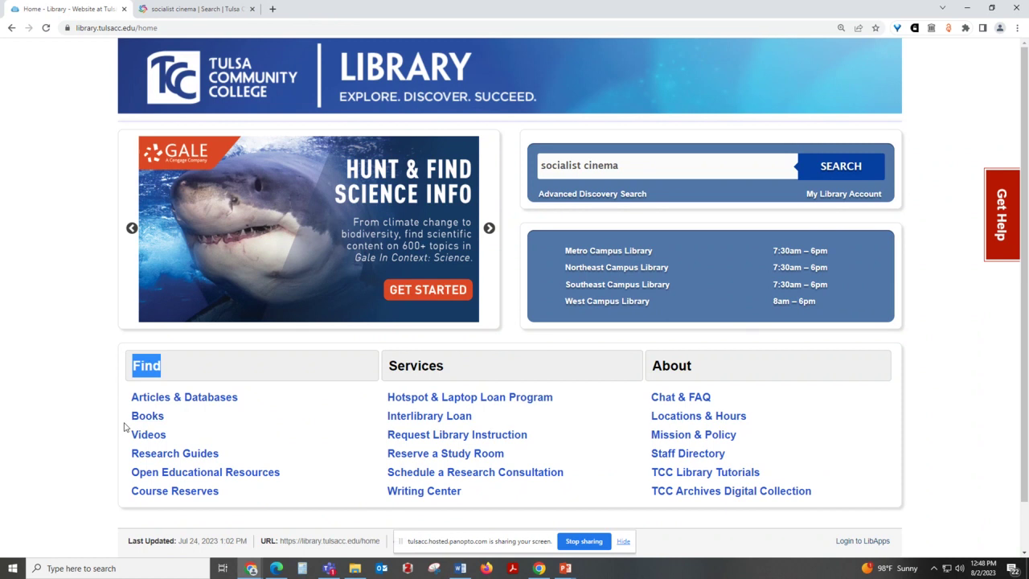
left_click(201, 9)
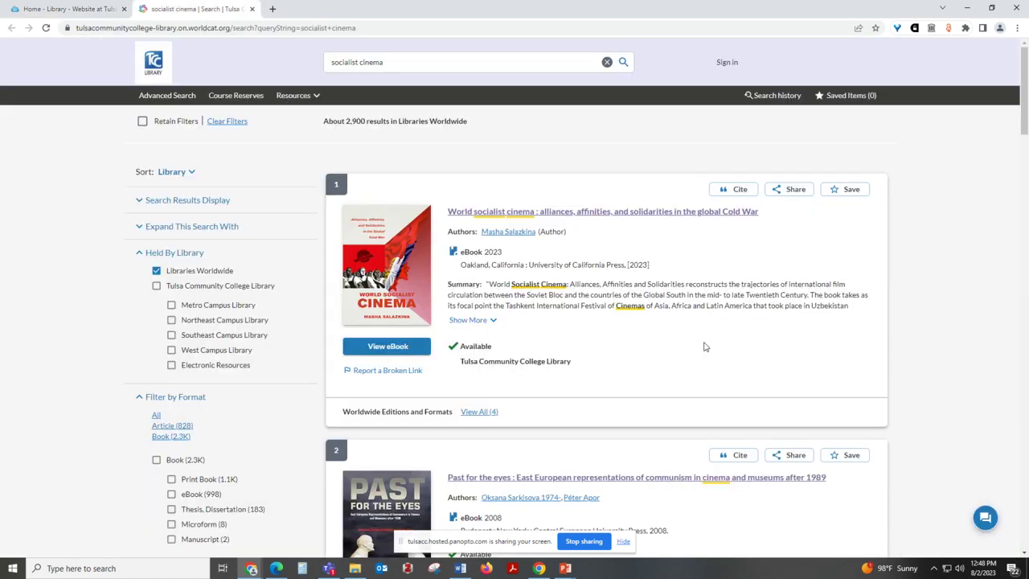
scroll(706, 348, "down", 3)
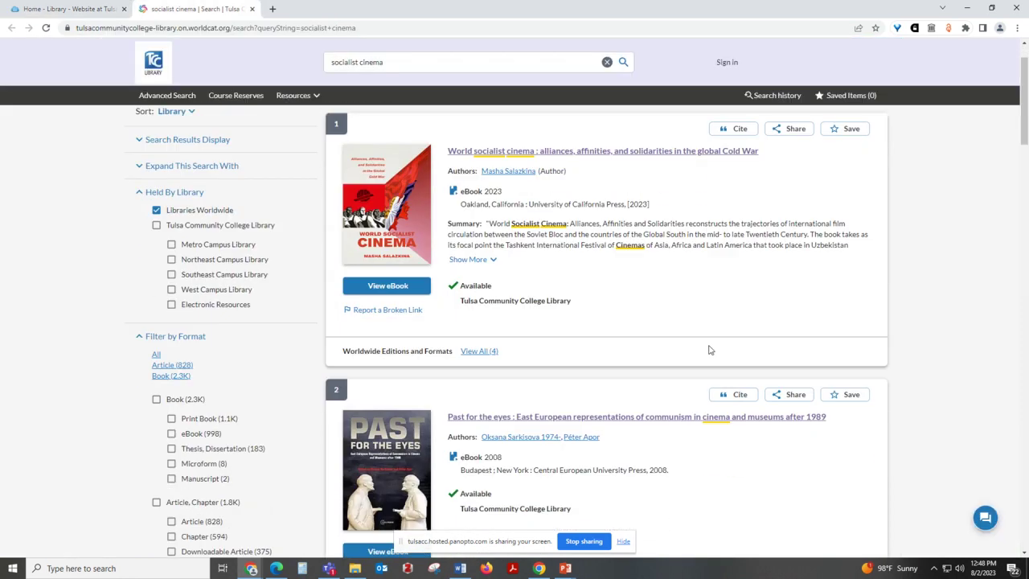
left_click(683, 279)
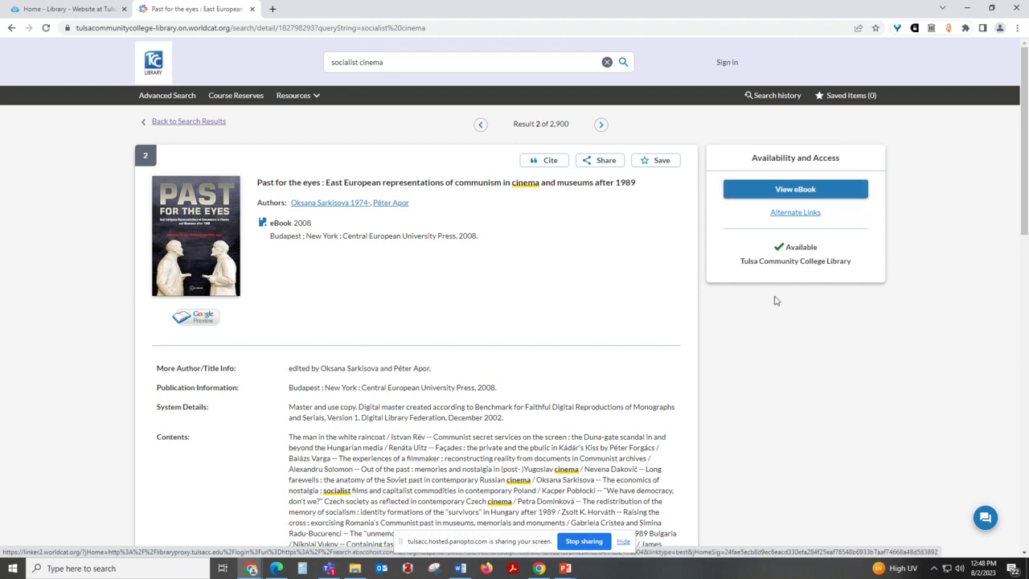
- Expand the record's Access Online section and compare the EBSCO eBook subscription link with the Internet Archive Free to Lend link
scroll(785, 324, "down", 3)
scroll(785, 324, "down", 6)
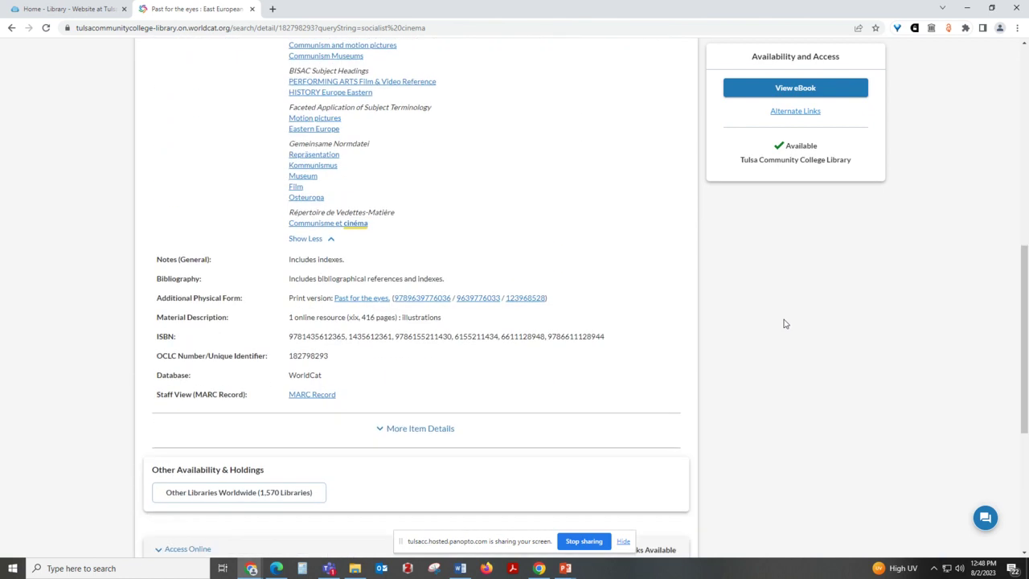
left_click(423, 354)
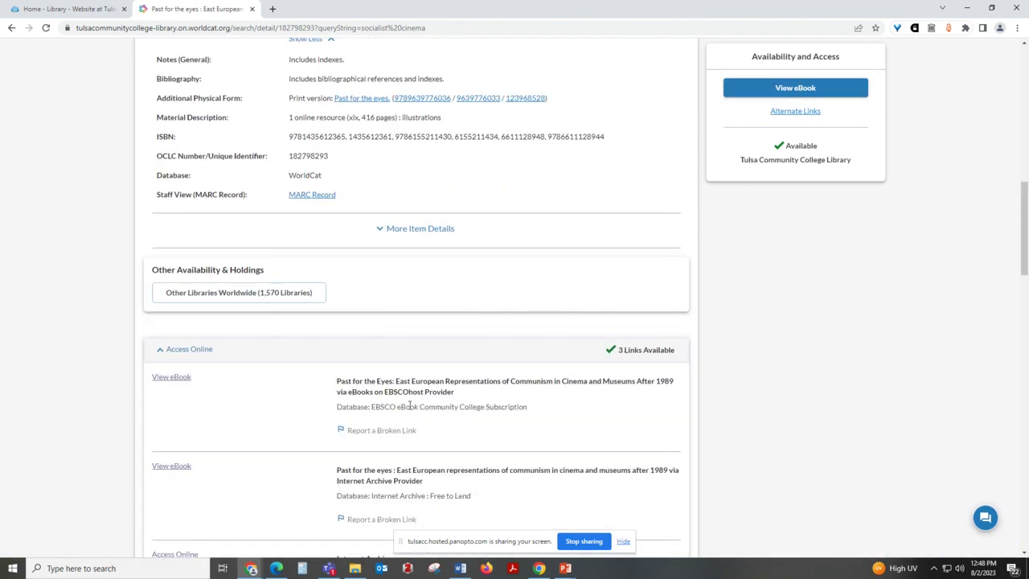
left_click_drag(541, 413, 330, 386)
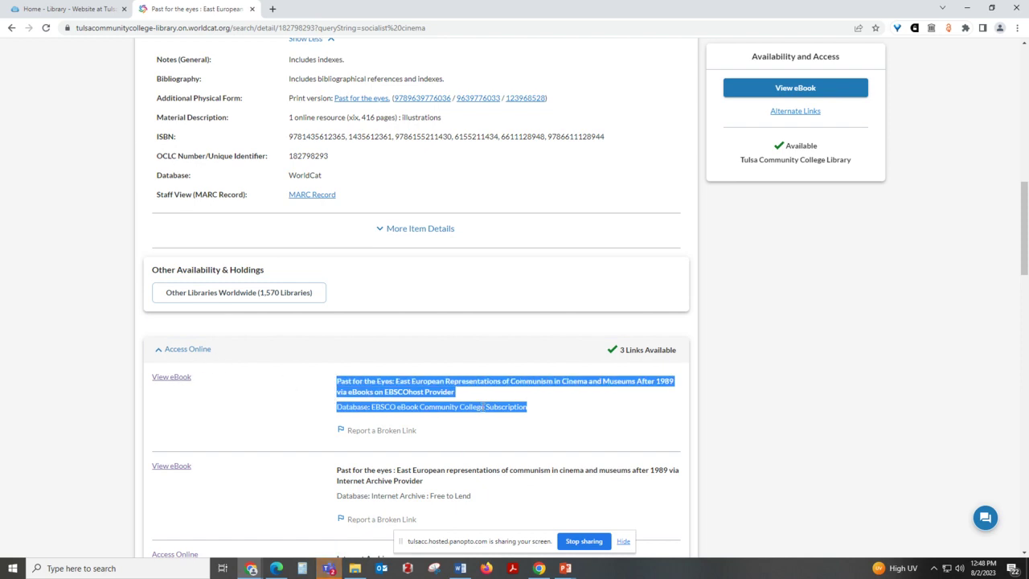
scroll(266, 383, "down", 2)
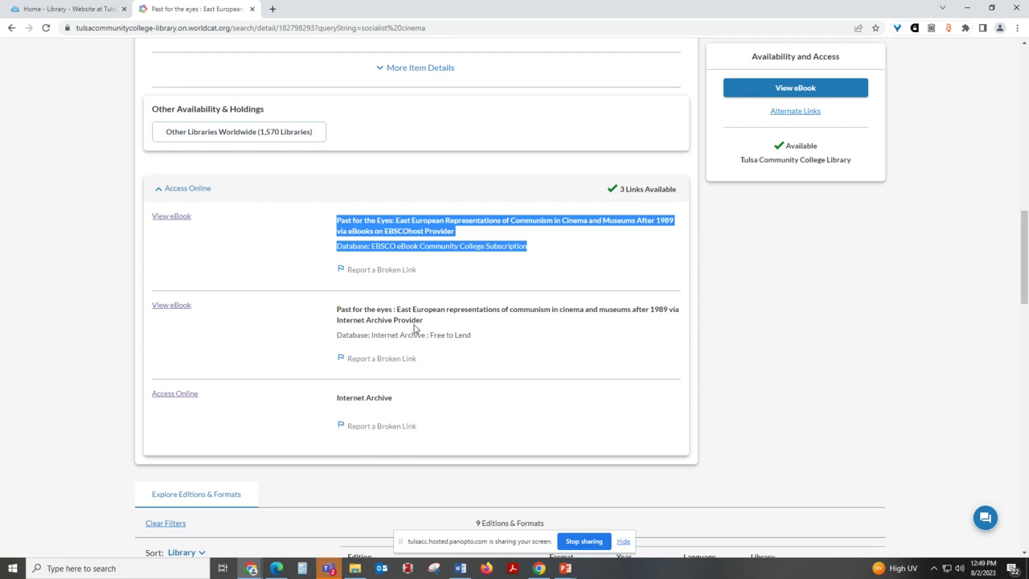
left_click(480, 271)
left_click_drag(537, 254, 386, 284)
left_click_drag(376, 336, 455, 339)
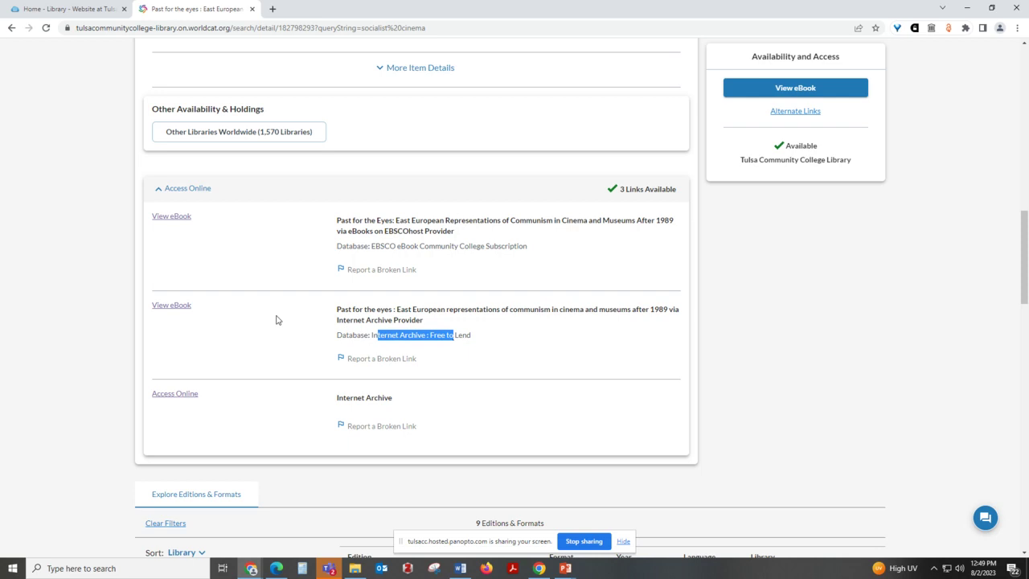
left_click(449, 345)
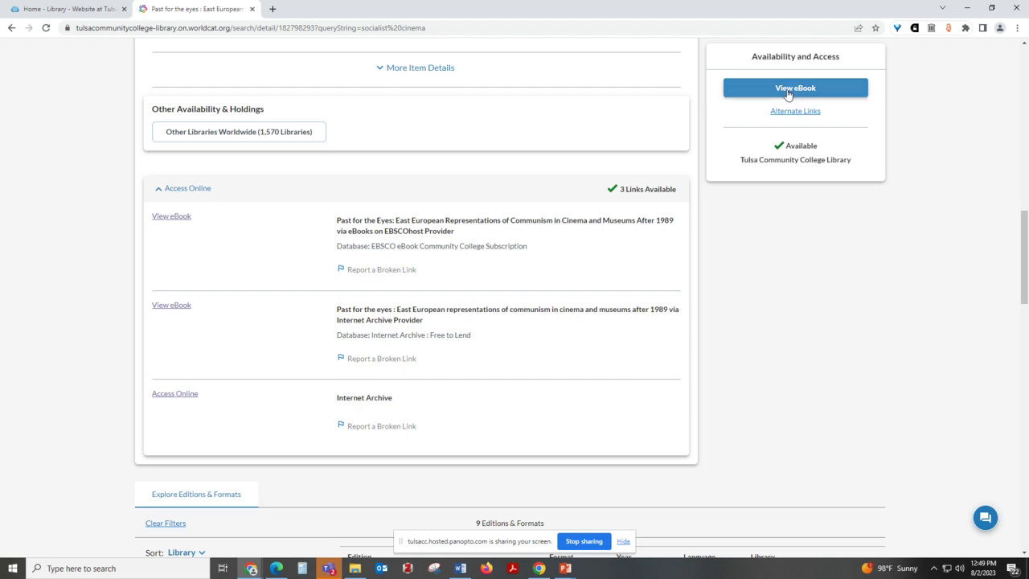
- Open the eBook through its main access link on EBSCOhost and load its PDF full text
left_click(814, 91)
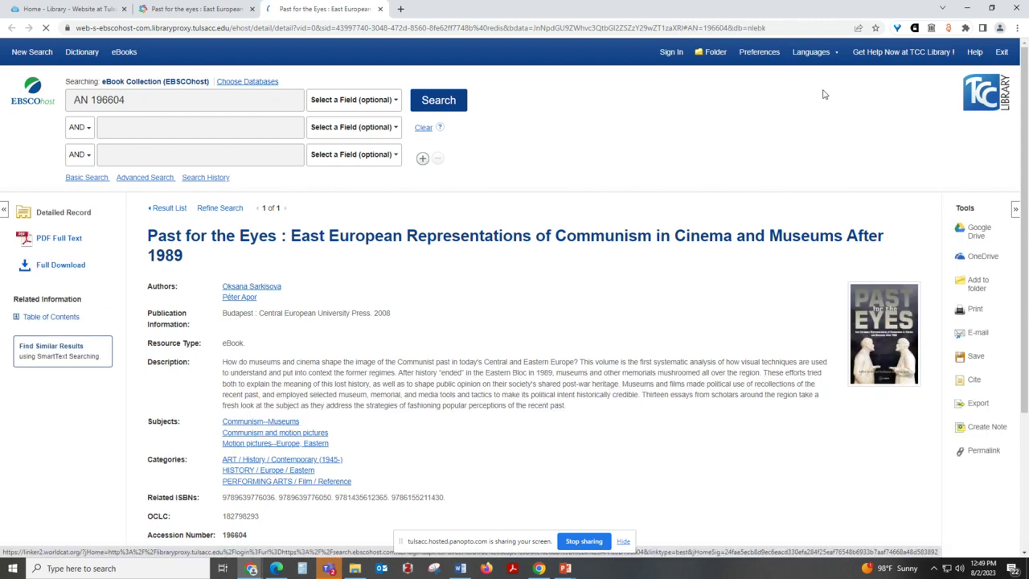
scroll(239, 406, "down", 2)
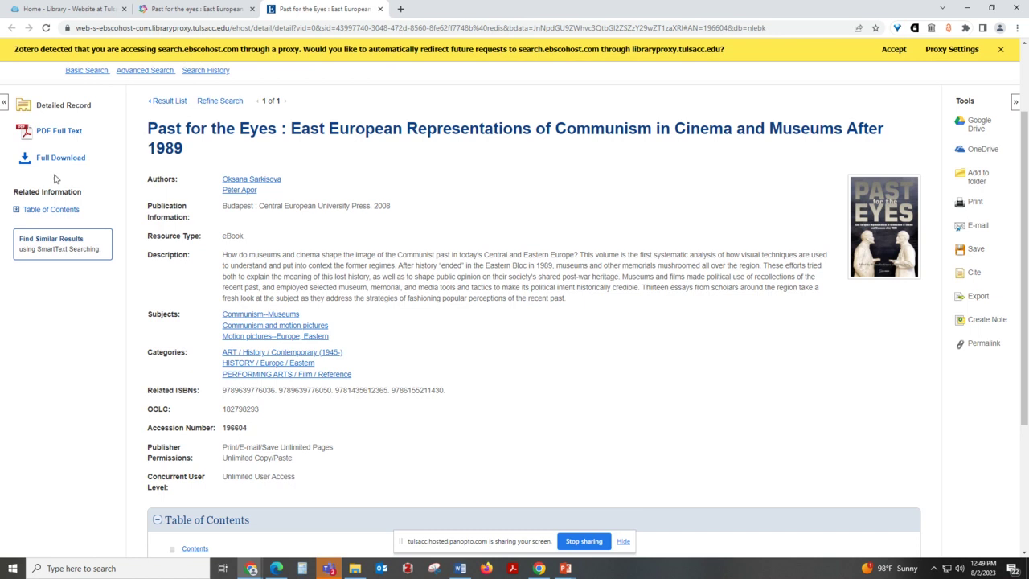
left_click(56, 133)
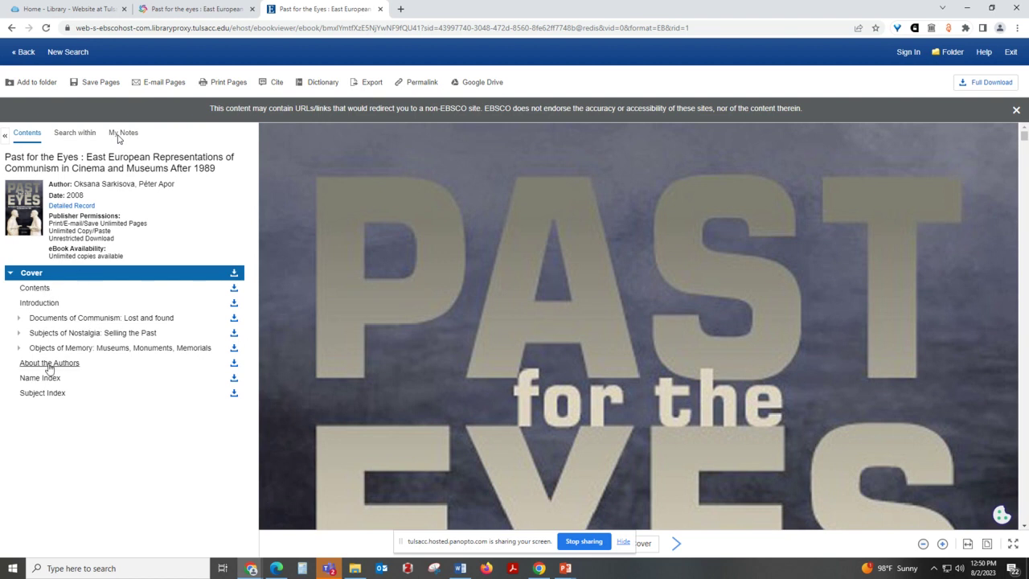
- Go to the section "Subjects of Nostalgia: Selling the Past" in the eBook and look at its title page
left_click(60, 333)
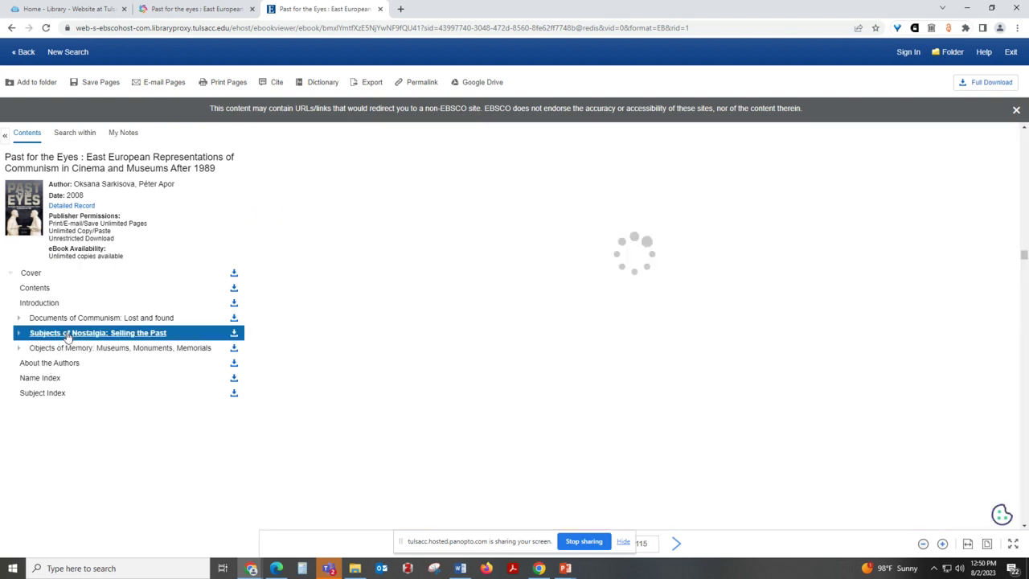
scroll(533, 354, "down", 5)
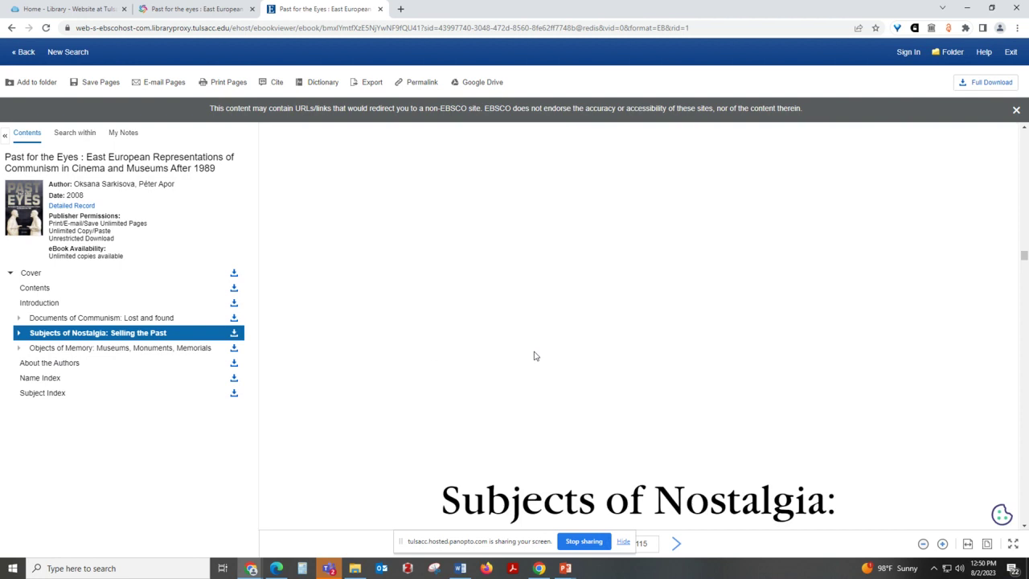
scroll(545, 359, "up", 5)
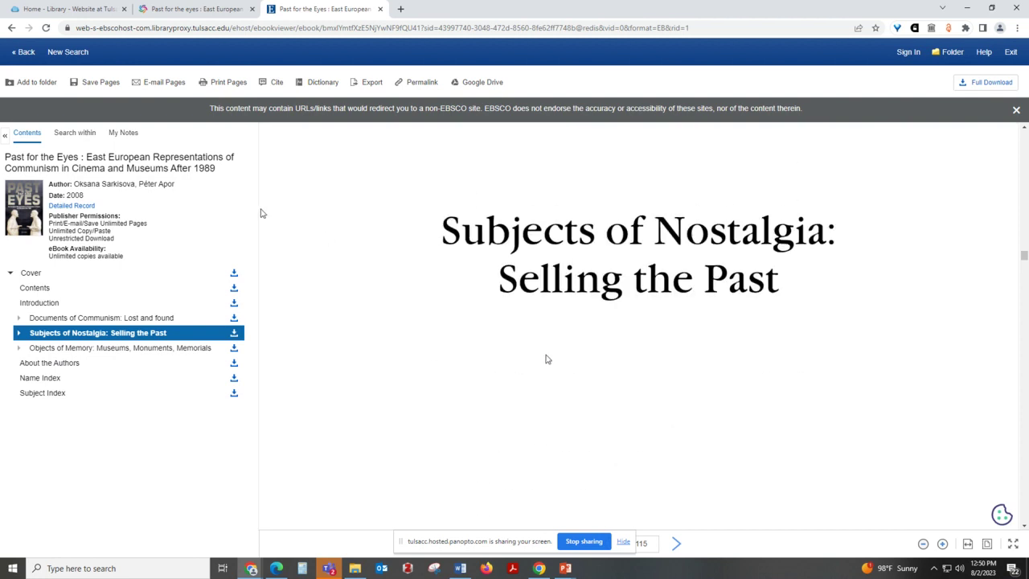
- Search within the eBook for "russia" and open the match on page 180
left_click(70, 135)
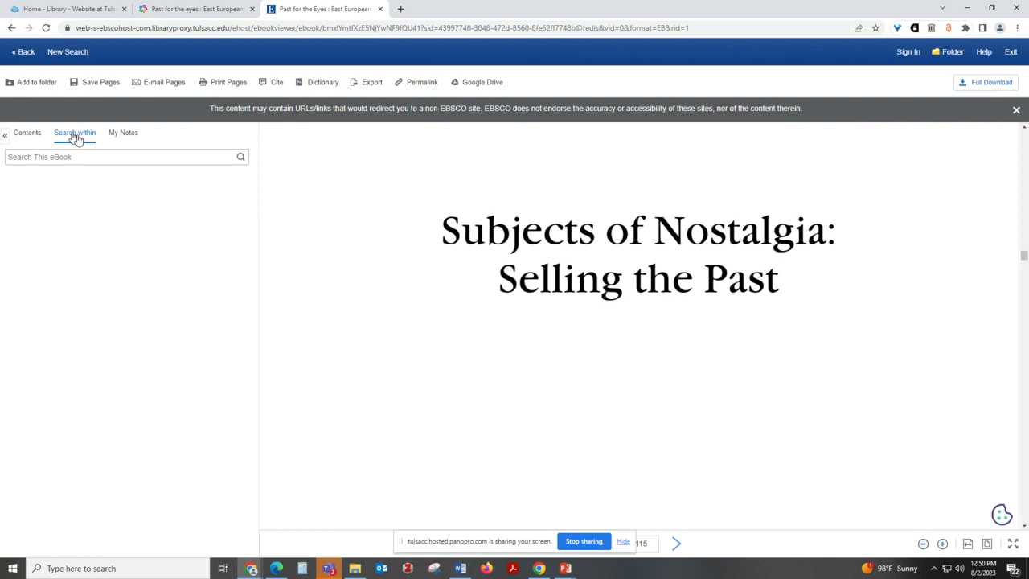
left_click(37, 159)
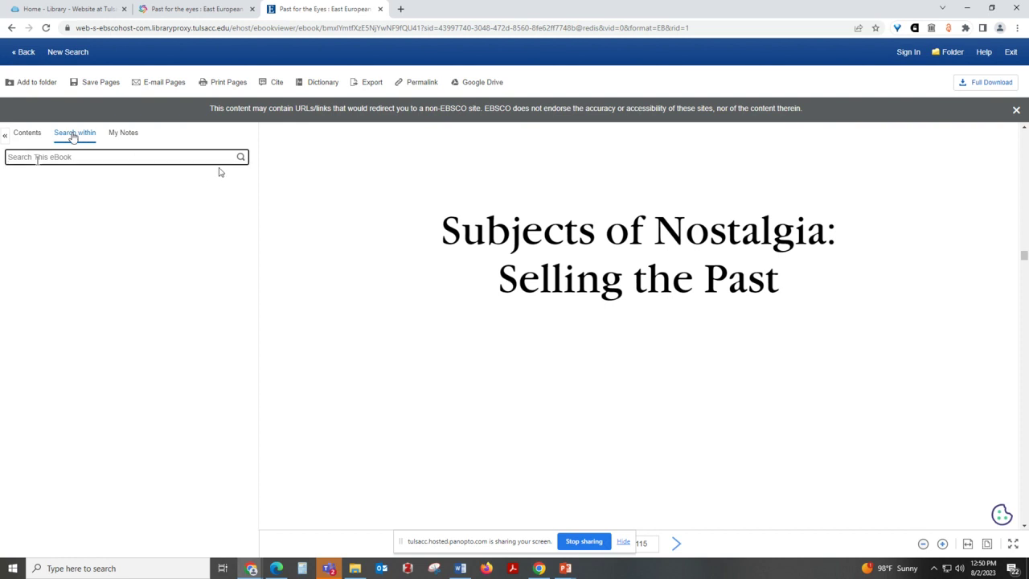
type("russia")
key("Return")
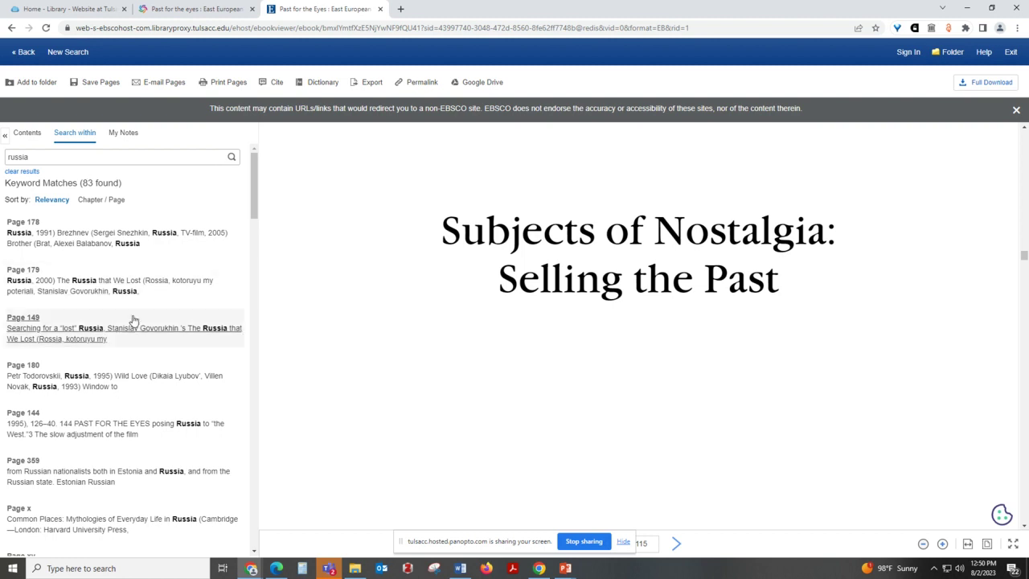
left_click(125, 386)
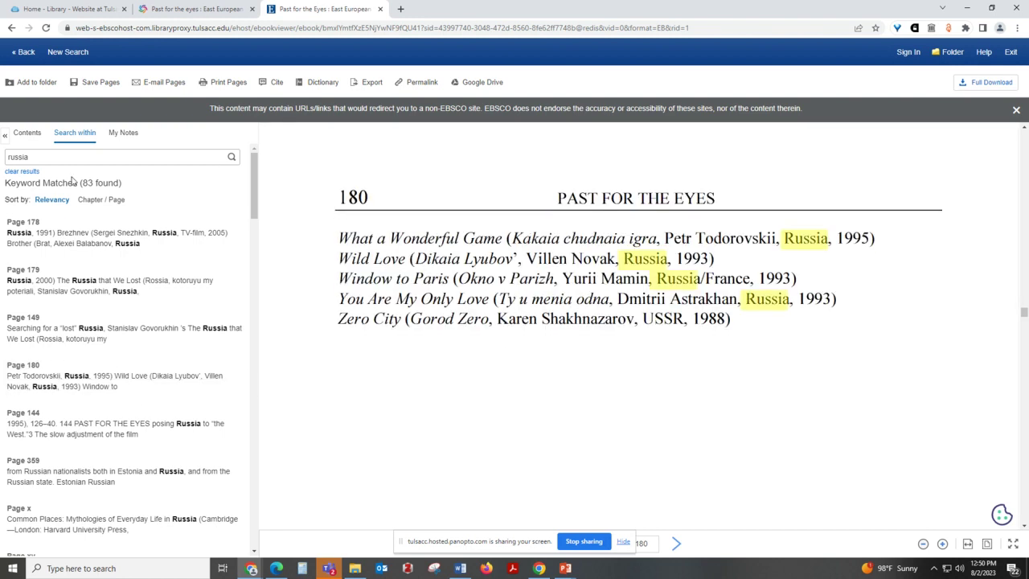
- Repeat the search within the eBook with the variants "russian" and "russians"
left_click(50, 157)
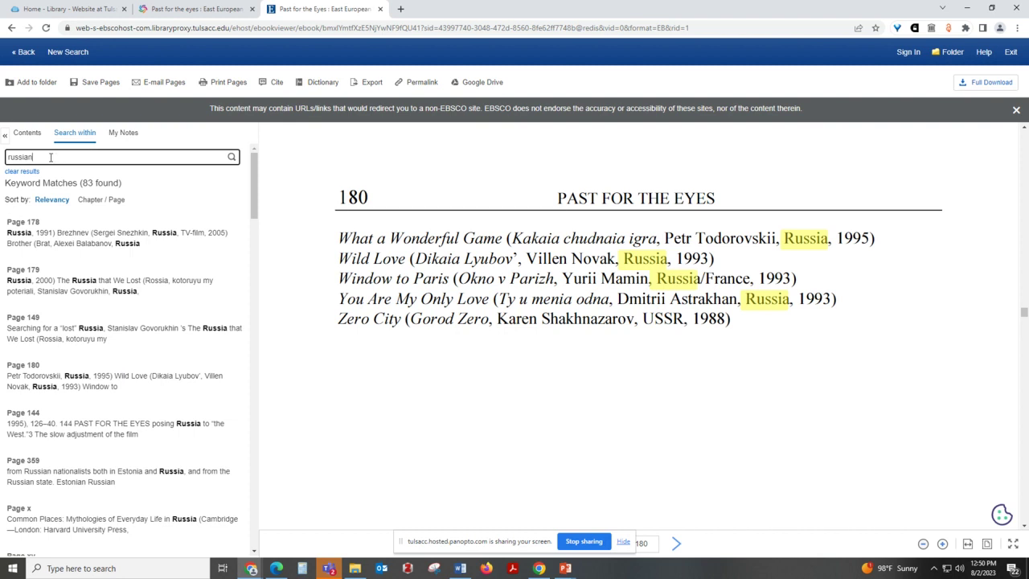
type("n")
key("Return")
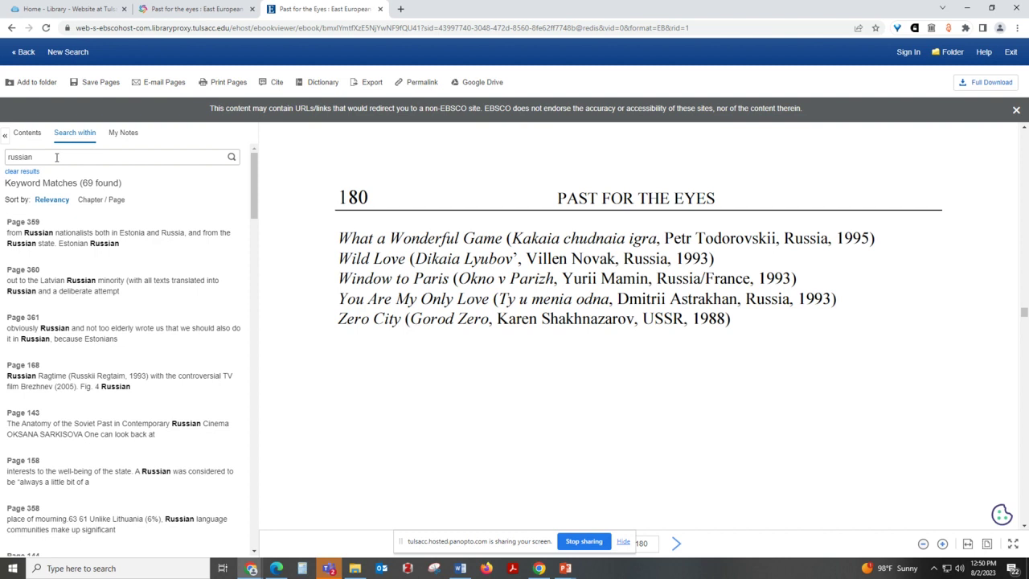
left_click_drag(82, 181, 94, 182)
left_click(46, 152)
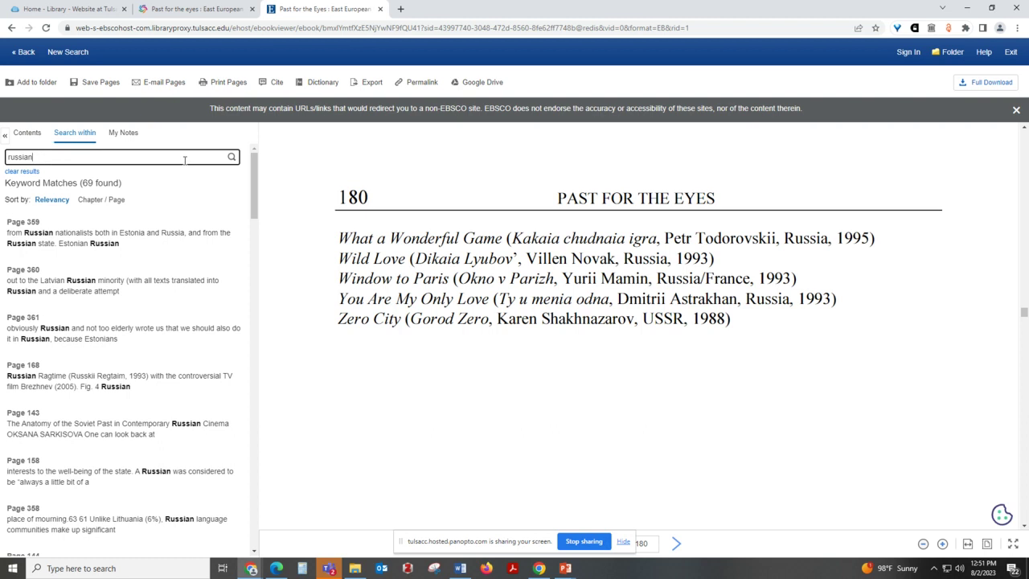
key("Return")
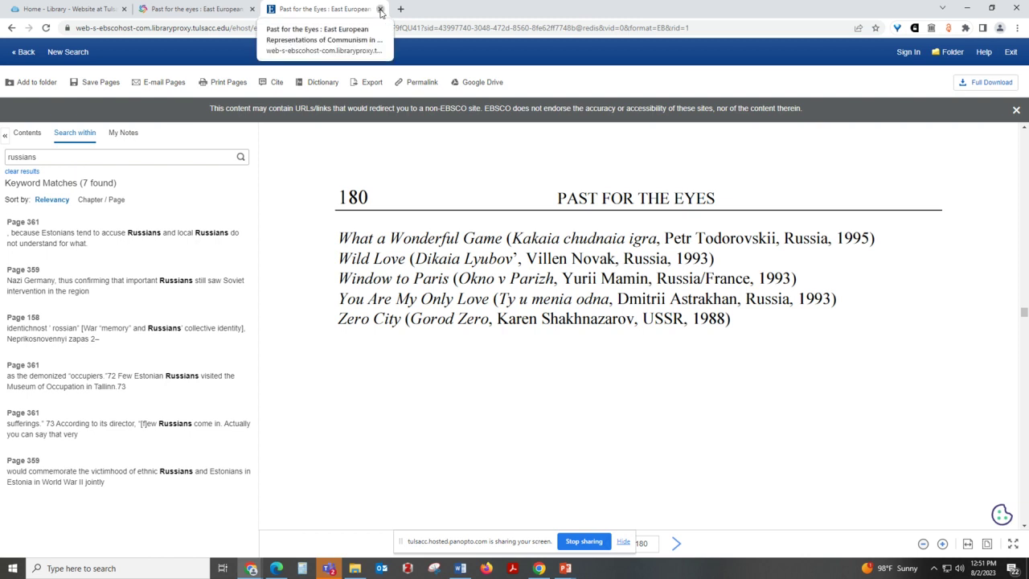
- Close the EBSCOhost eBook viewer and return to the online access links in the catalog record
left_click(380, 10)
scroll(537, 276, "up", 10)
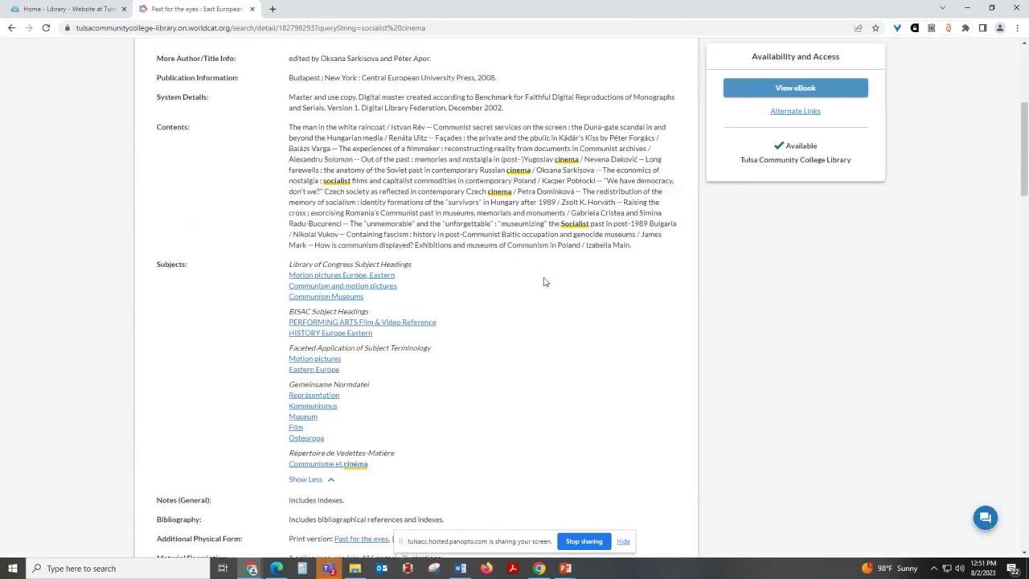
scroll(280, 275, "up", 3)
scroll(305, 306, "down", 10)
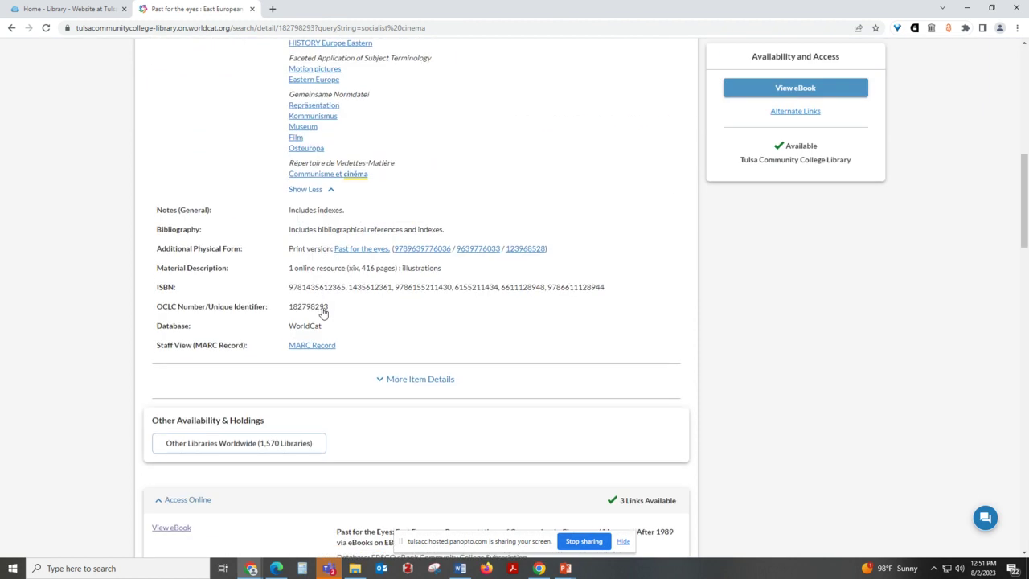
- Open the Internet Archive copy of the book in a new tab and go to its first pages
right_click(180, 366)
left_click(194, 369)
left_click(318, 8)
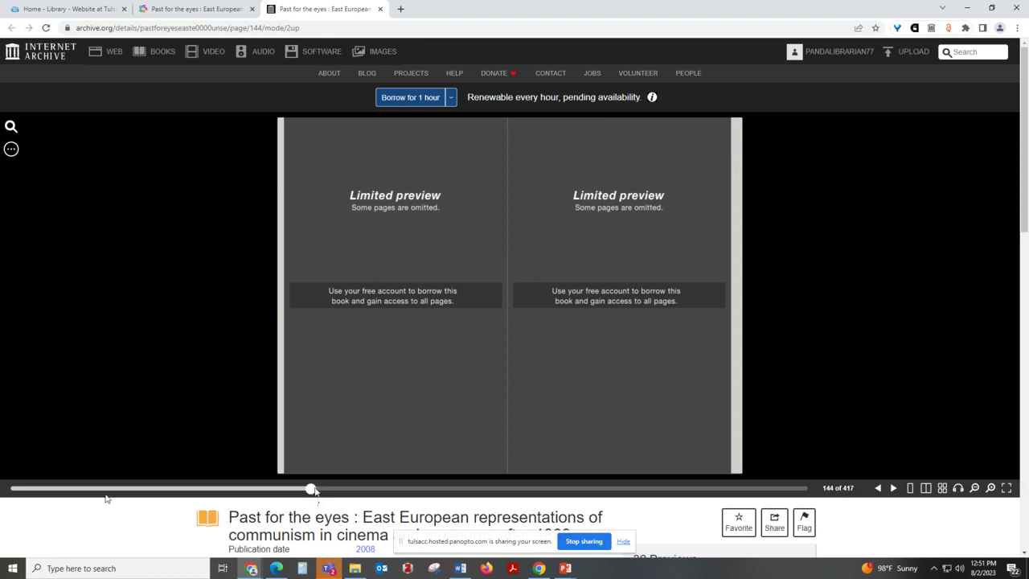
left_click(13, 489)
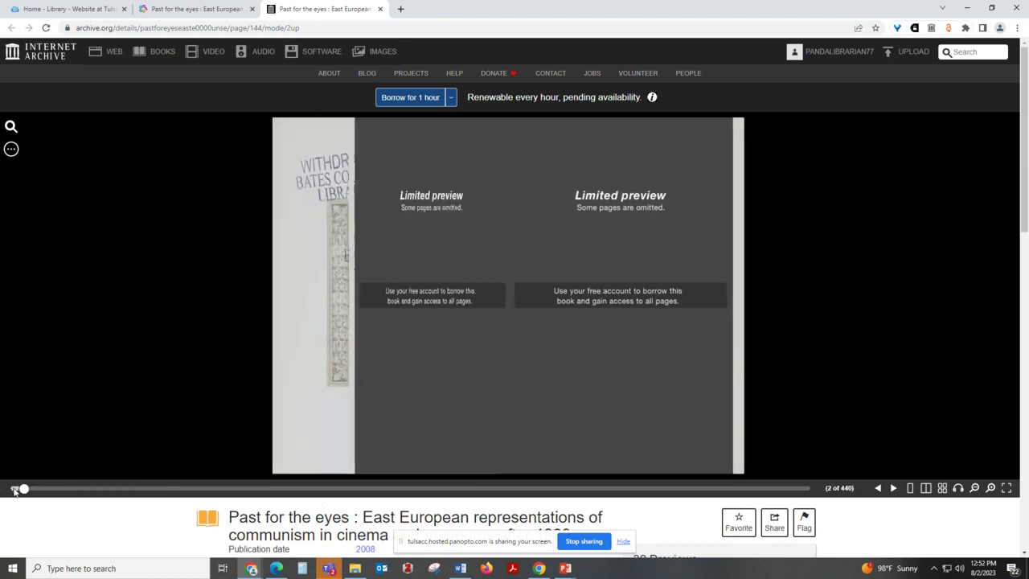
- Go back to the book's cover, search inside the book for "russia" and open the match on page n16
left_click(13, 489)
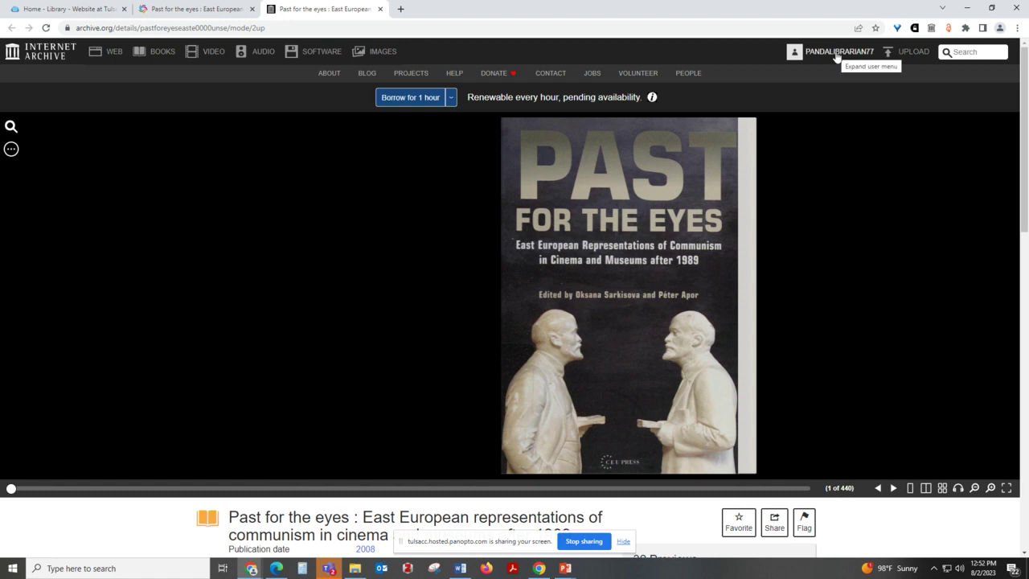
left_click(11, 128)
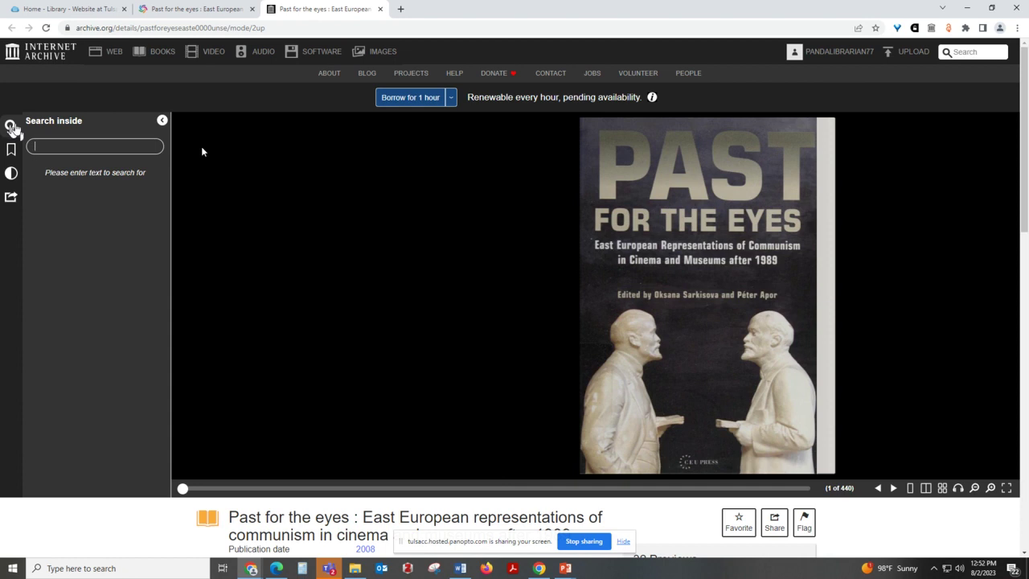
type("russia")
key("Return")
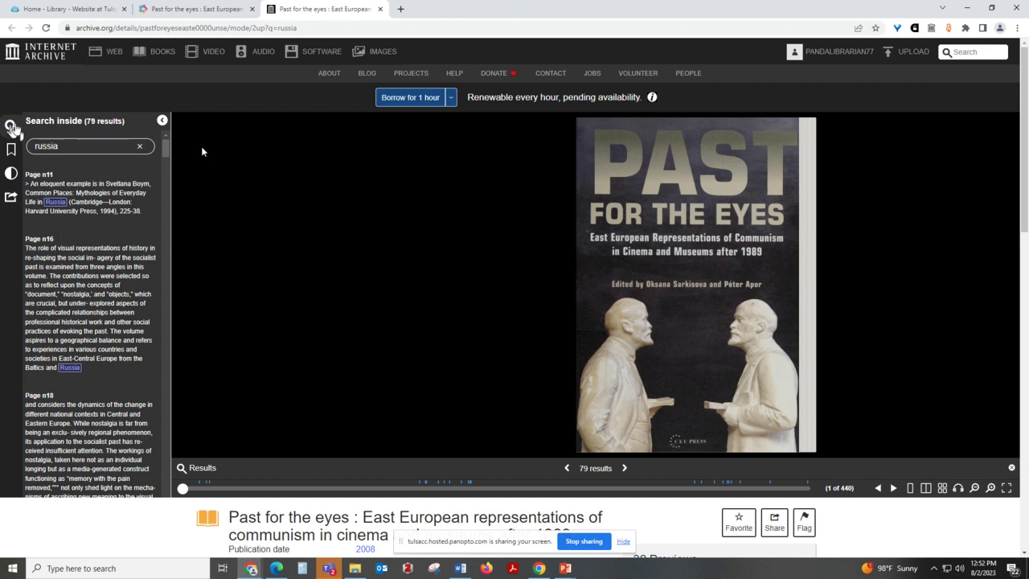
left_click(79, 299)
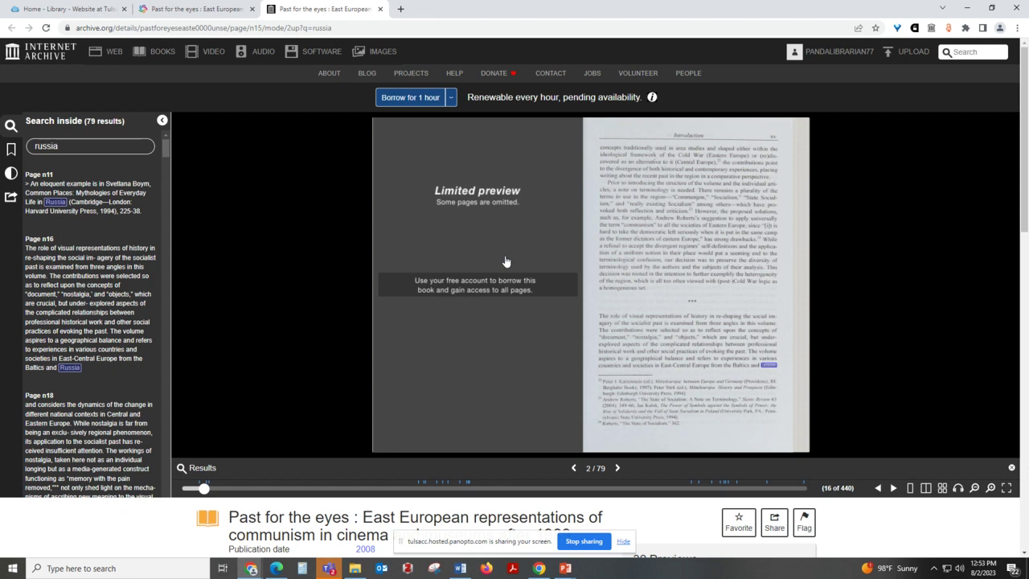
- Close the Internet Archive copy and return from the catalog record to the "socialist cinema" search results
left_click(380, 10)
scroll(315, 134, "up", 10)
left_click(205, 127)
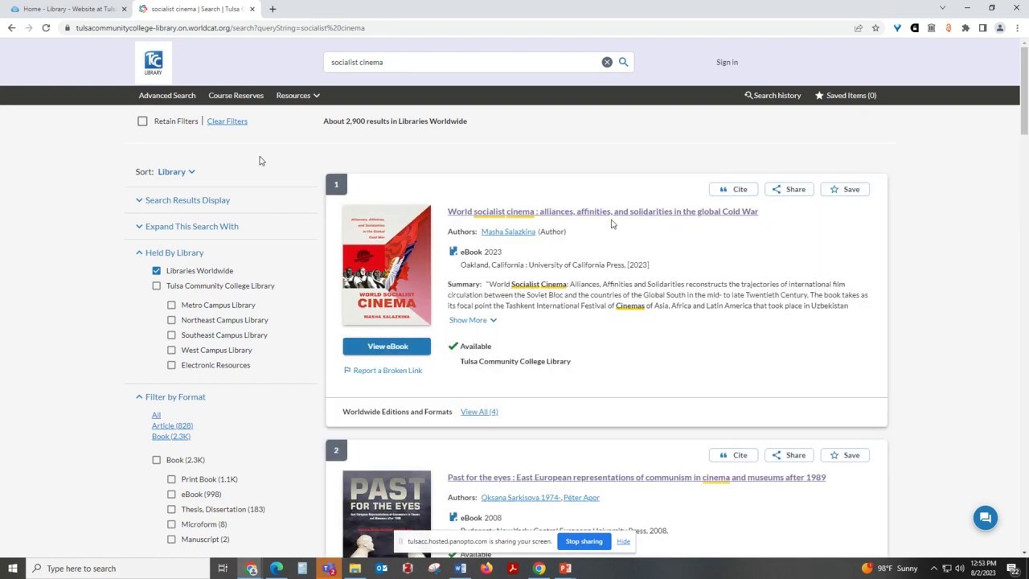
- Open the record for "World socialist cinema" and check which database provides its online access
left_click(599, 212)
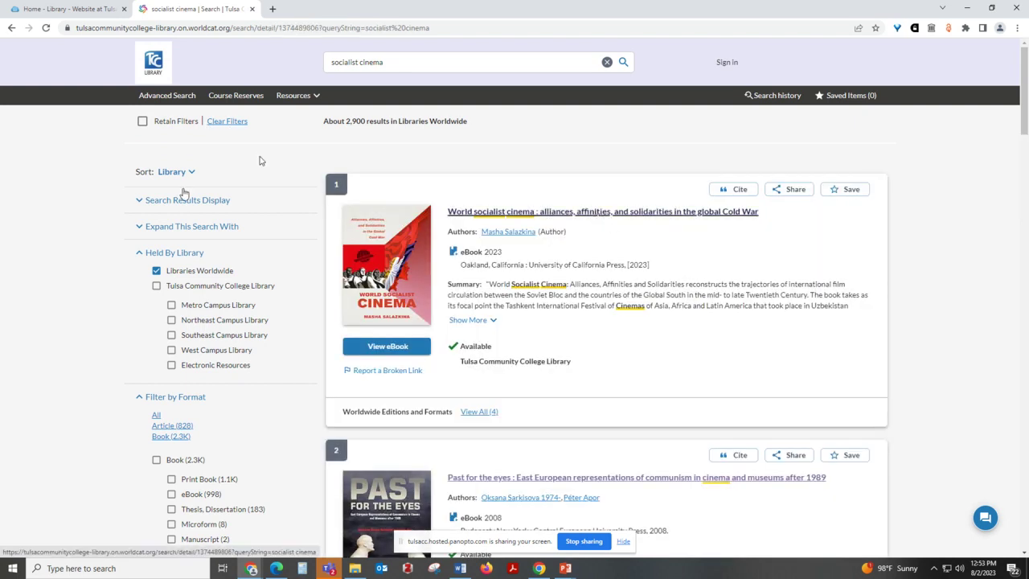
scroll(572, 213, "down", 8)
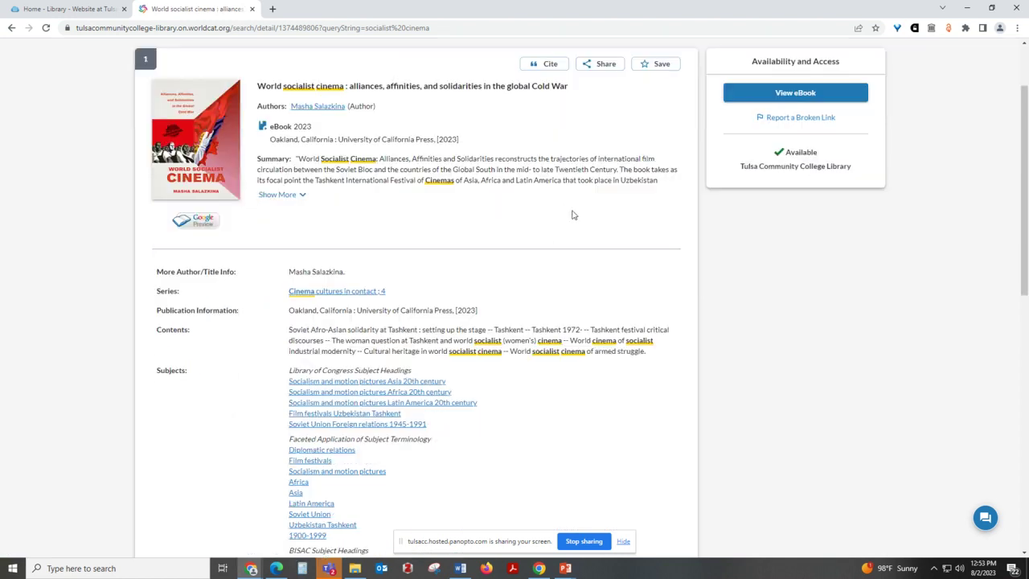
left_click(256, 364)
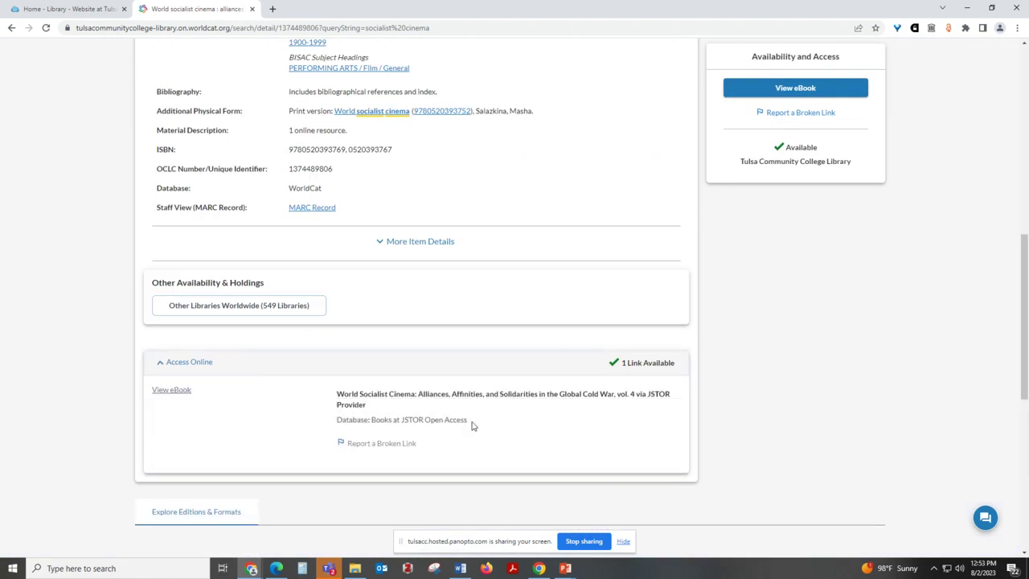
left_click_drag(483, 423, 401, 422)
left_click(443, 422)
scroll(544, 384, "up", 10)
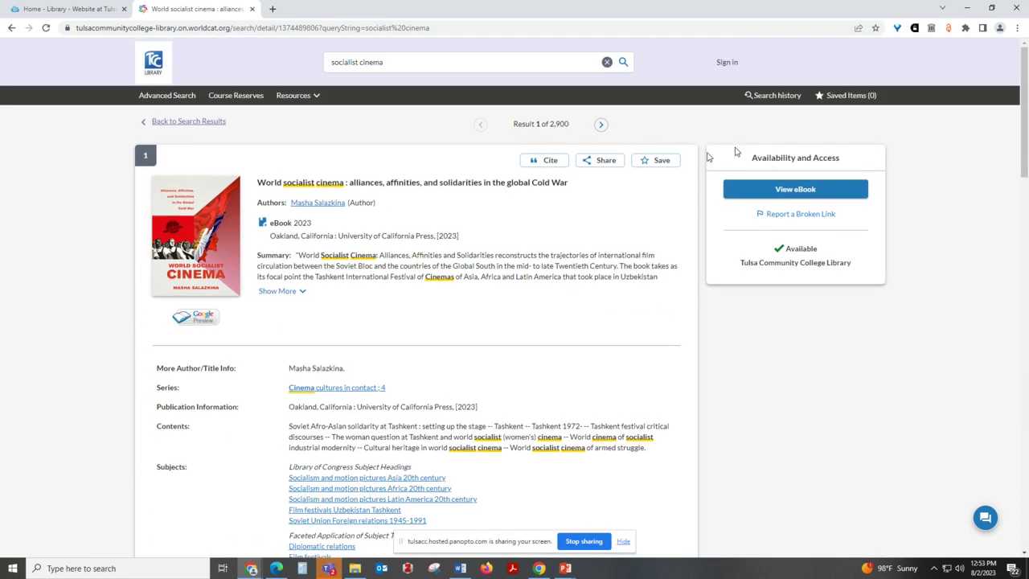
- Open the eBook on JSTOR and open the PDF of chapter 7, "Cultural Heritage in World Socialist Cinema"
left_click(795, 189)
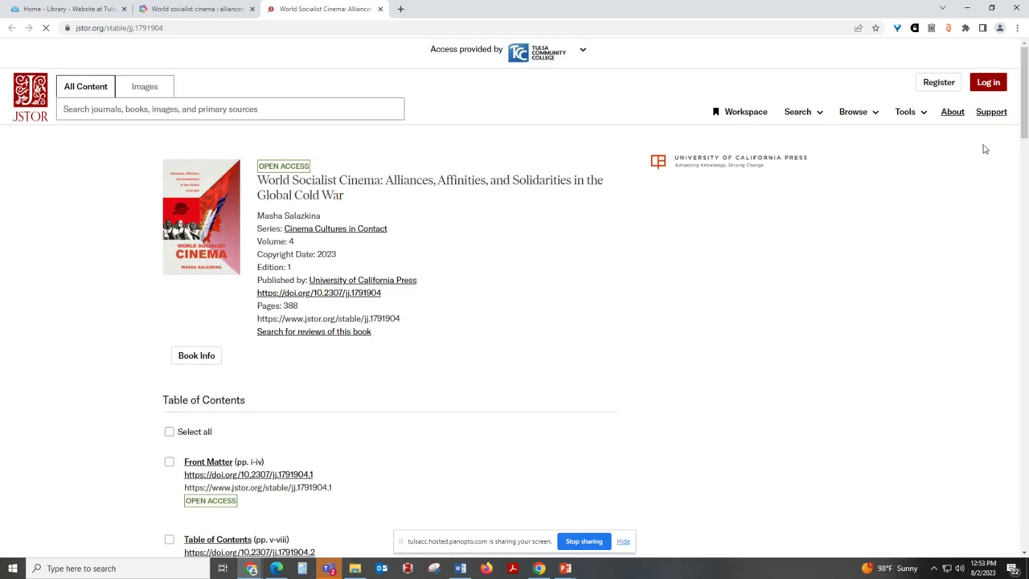
scroll(702, 344, "down", 2)
scroll(391, 395, "down", 1)
scroll(229, 416, "down", 6)
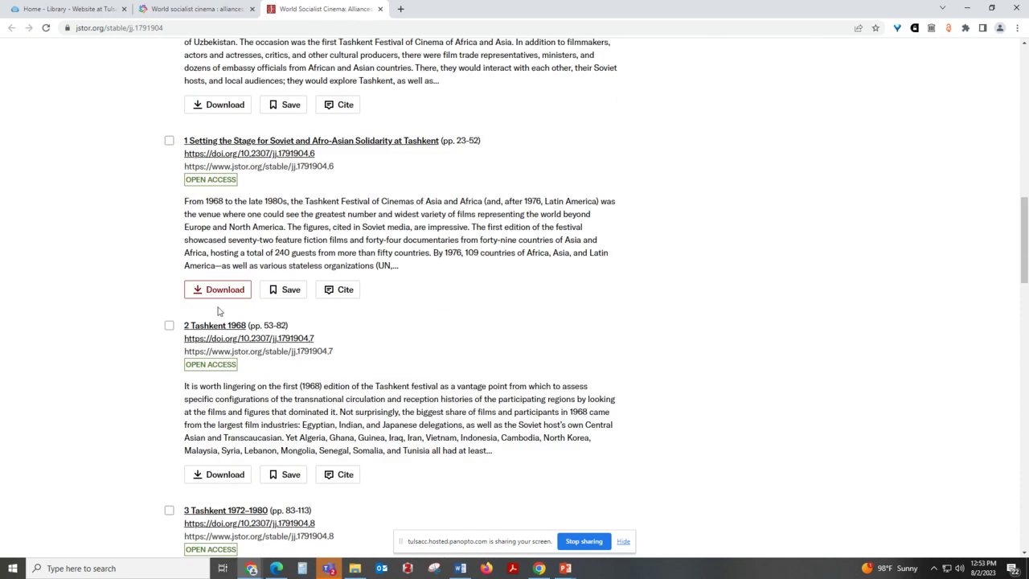
scroll(236, 386, "down", 1)
scroll(238, 394, "down", 3)
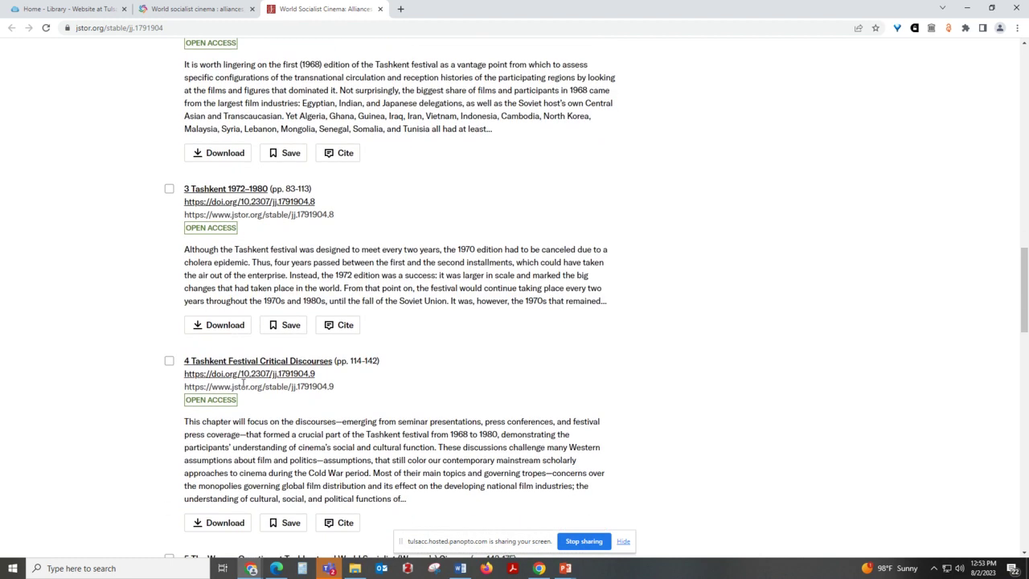
scroll(131, 319, "down", 3)
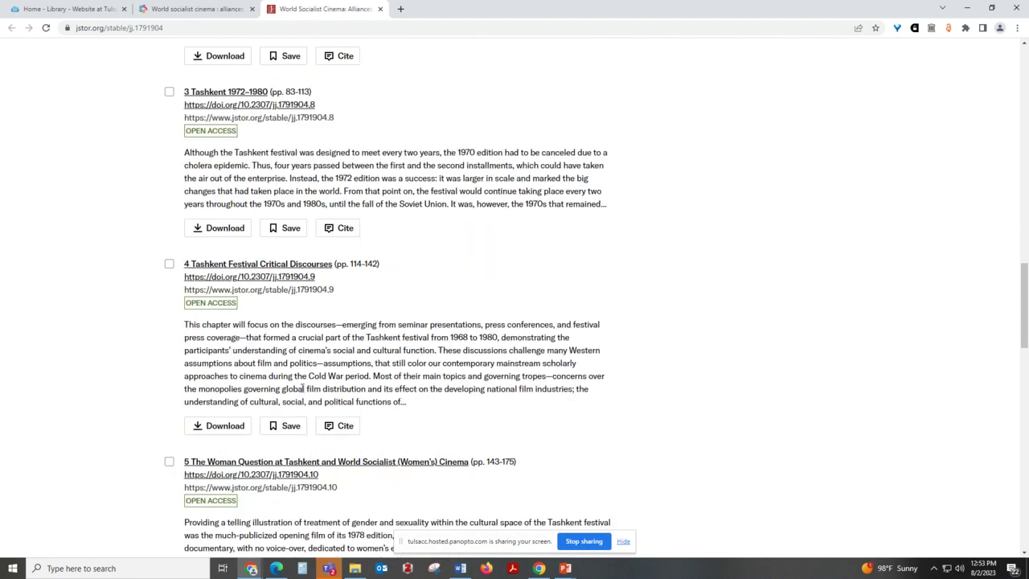
scroll(192, 376, "down", 4)
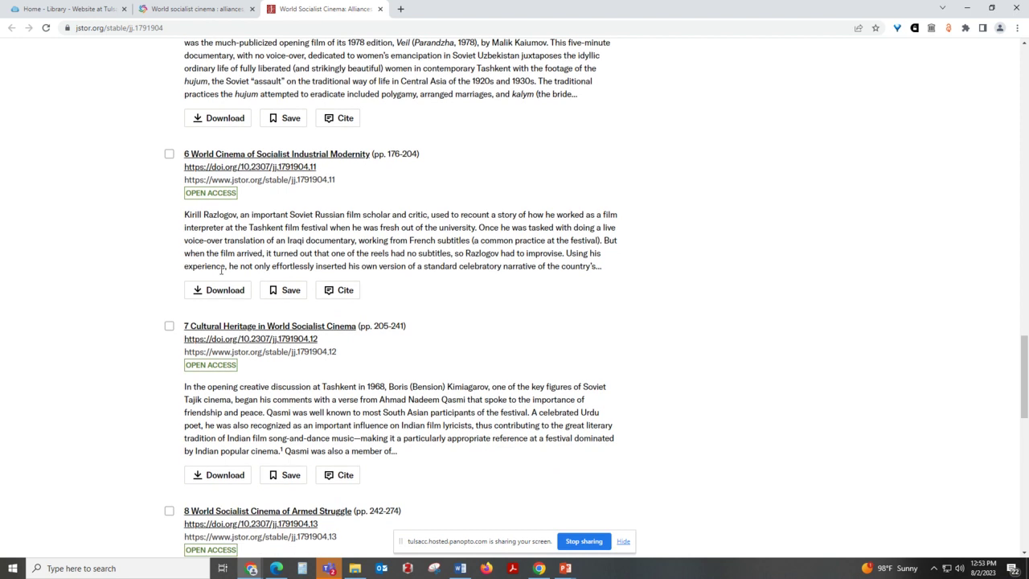
left_click(203, 479)
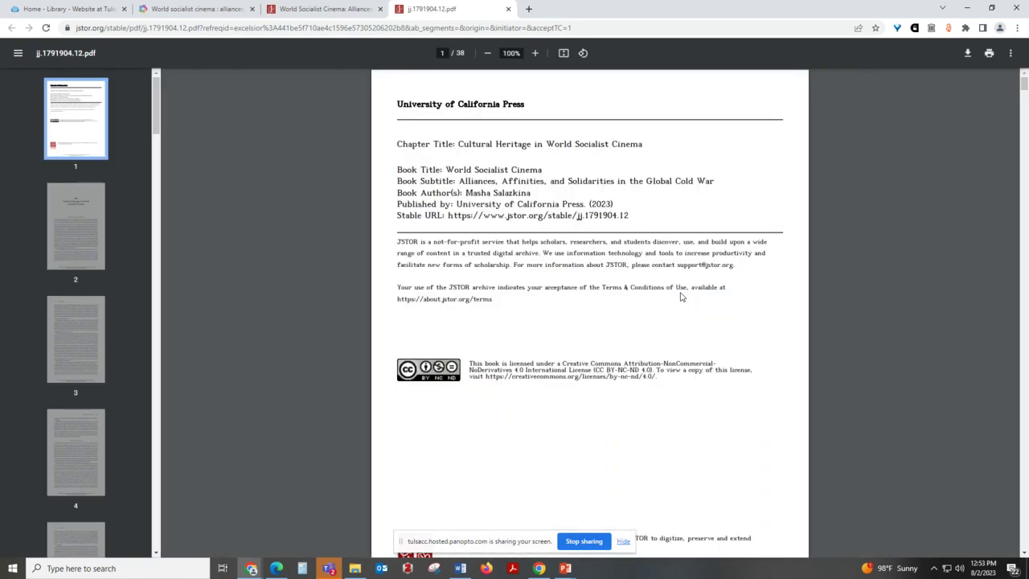
- Look through the chapter PDF's opening pages and select a passage spanning the first two paragraphs on page 206
scroll(532, 229, "down", 3)
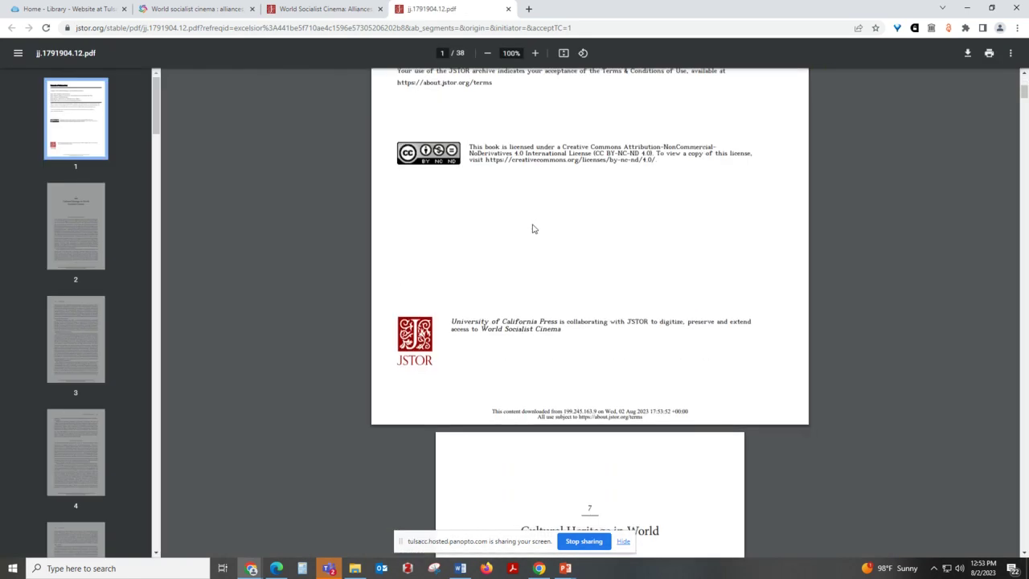
scroll(532, 229, "down", 8)
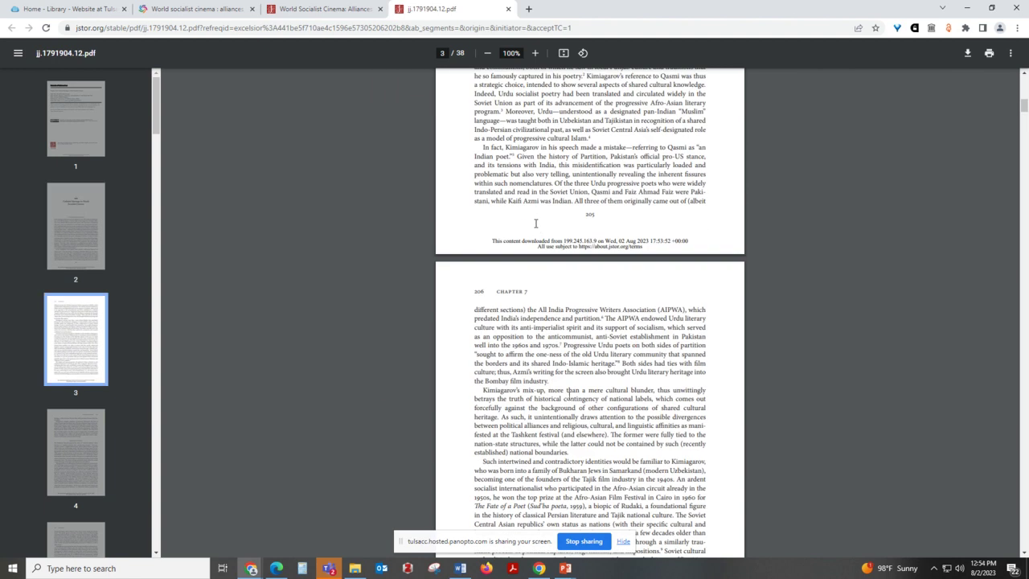
left_click_drag(490, 326, 601, 497)
scroll(601, 496, "down", 2)
left_click(549, 180)
left_click_drag(508, 160, 611, 282)
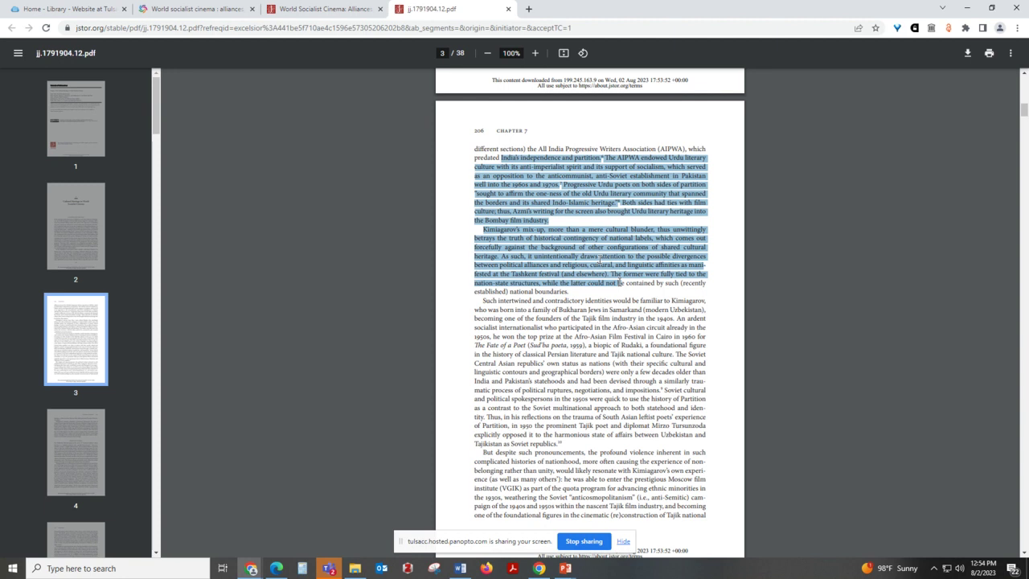
- Search the chapter PDF for "russia" and read around the first match on page 225
key("ctrl+f")
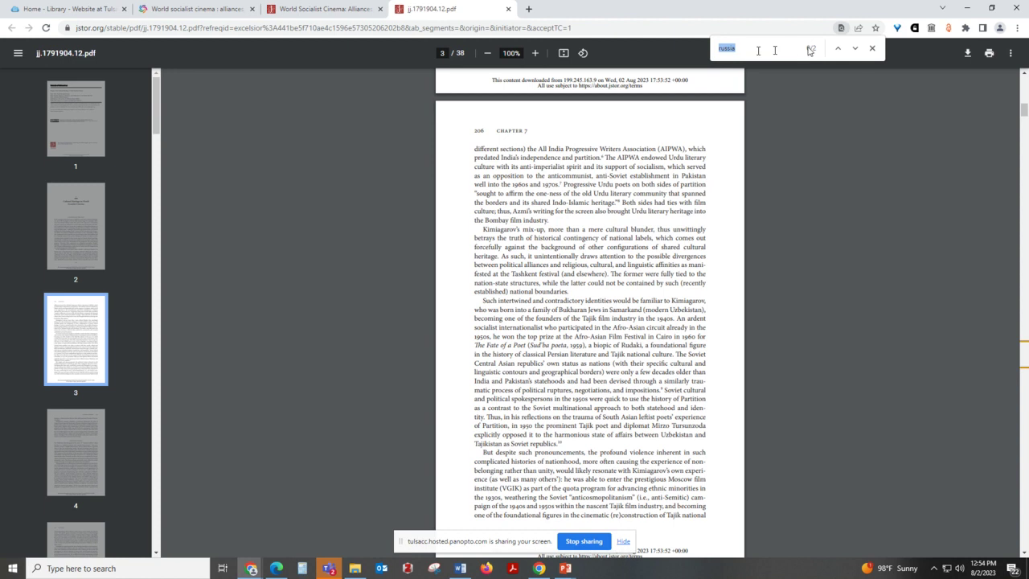
left_click(856, 49)
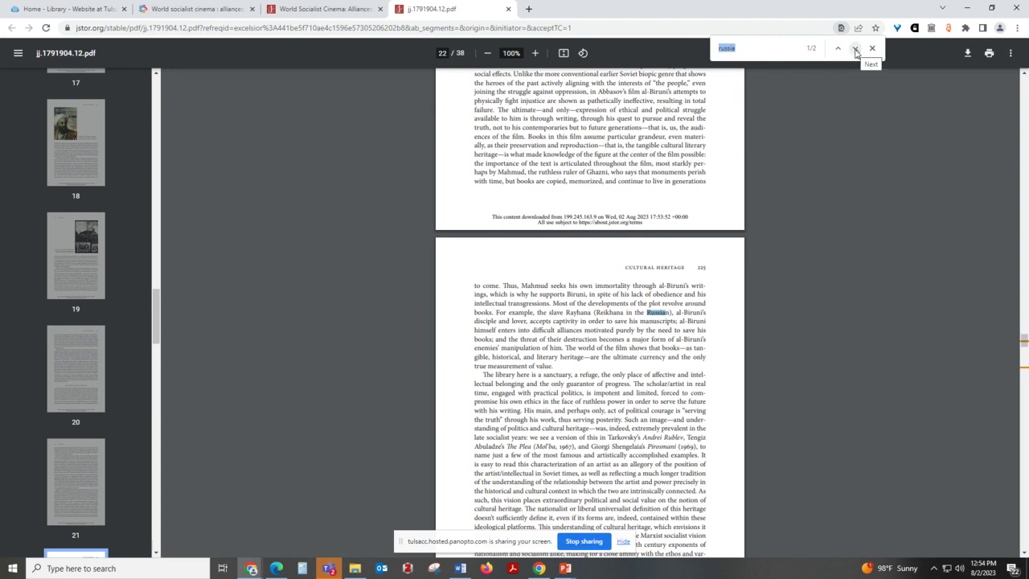
scroll(826, 248, "up", 5)
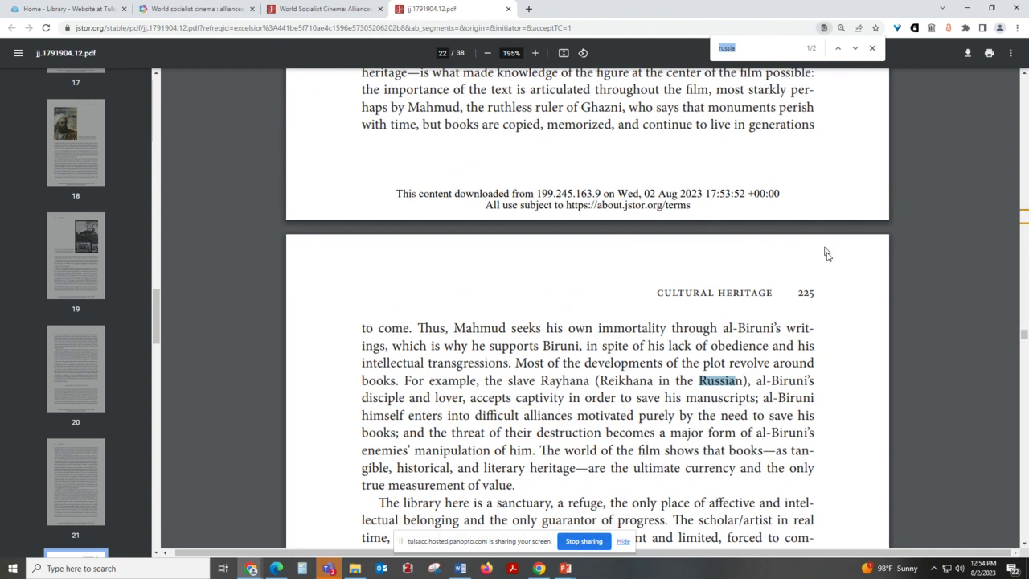
scroll(732, 394, "down", 1)
scroll(732, 394, "down", 1)
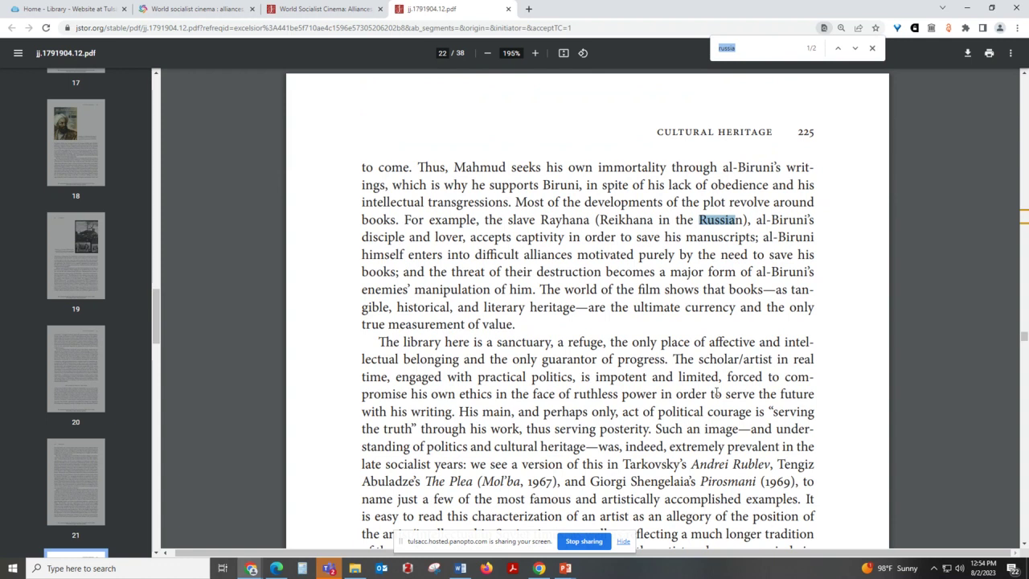
- Search the book's JSTOR contents page for "russia" and go to the match in the chapter 6 summary
left_click(309, 9)
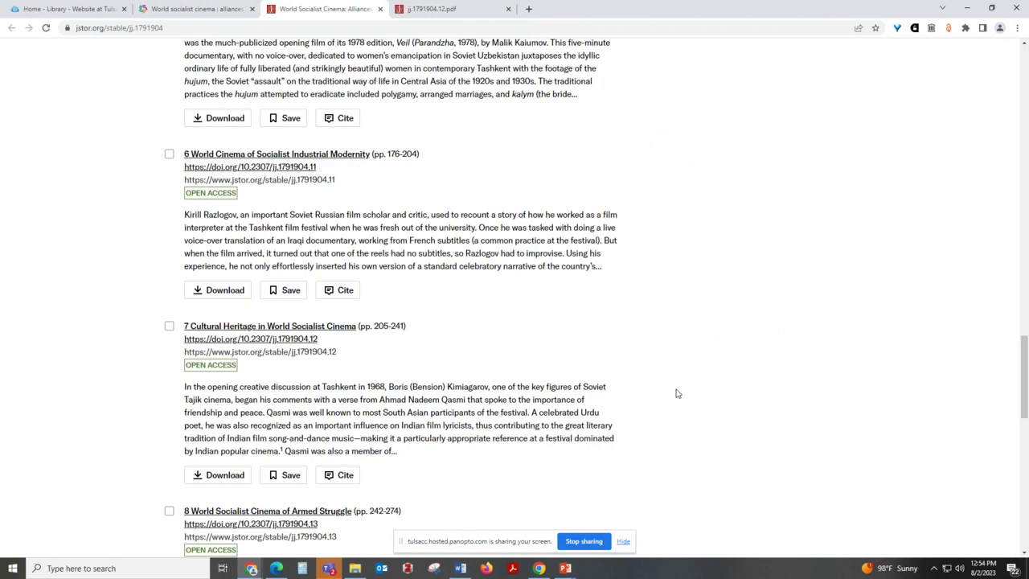
key("ctrl+f")
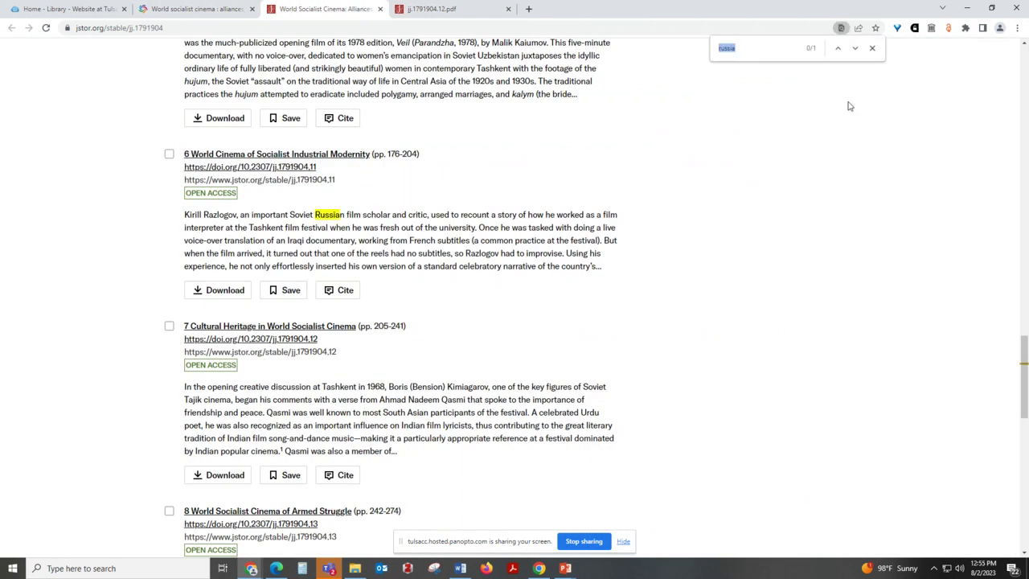
left_click(854, 49)
scroll(303, 214, "down", 1)
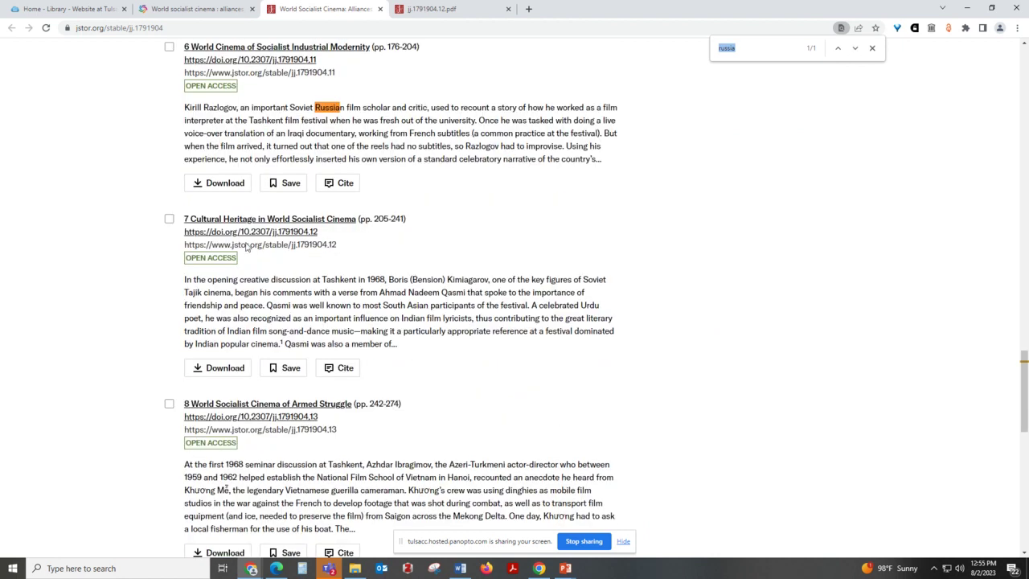
scroll(357, 308, "up", 2)
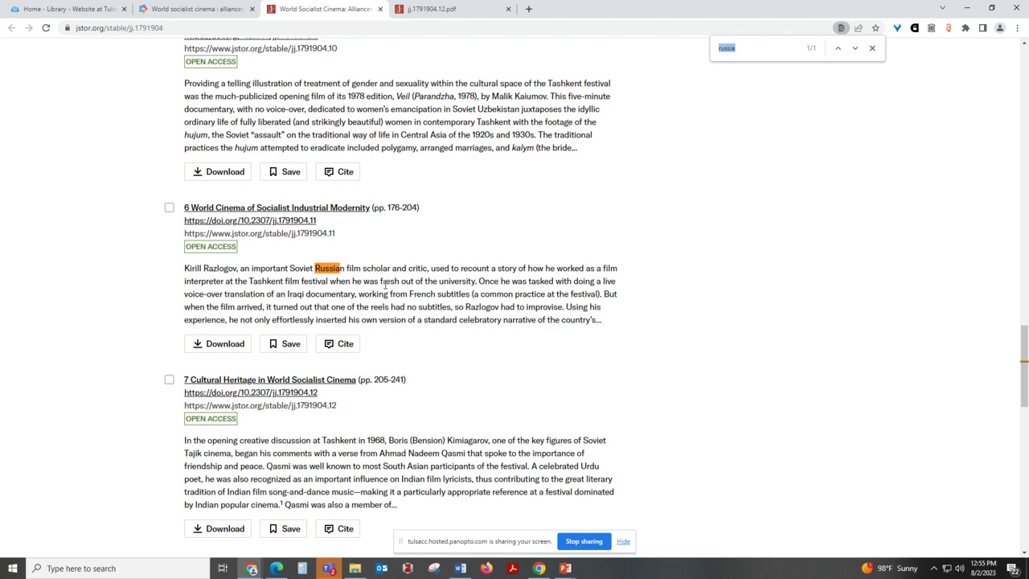
- Revisit the chapter PDF and return to the TCC Library home page
left_click(447, 8)
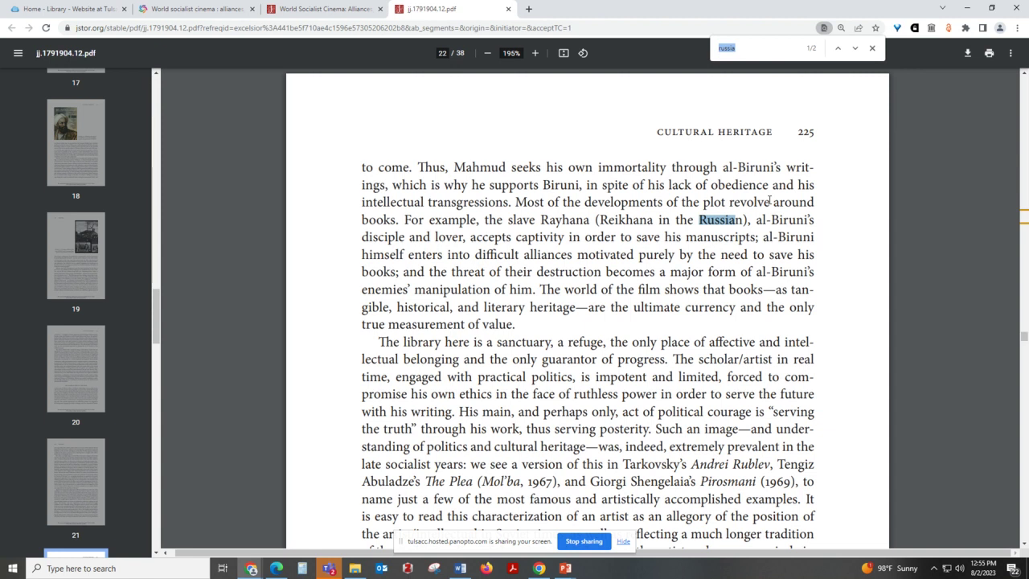
left_click(66, 9)
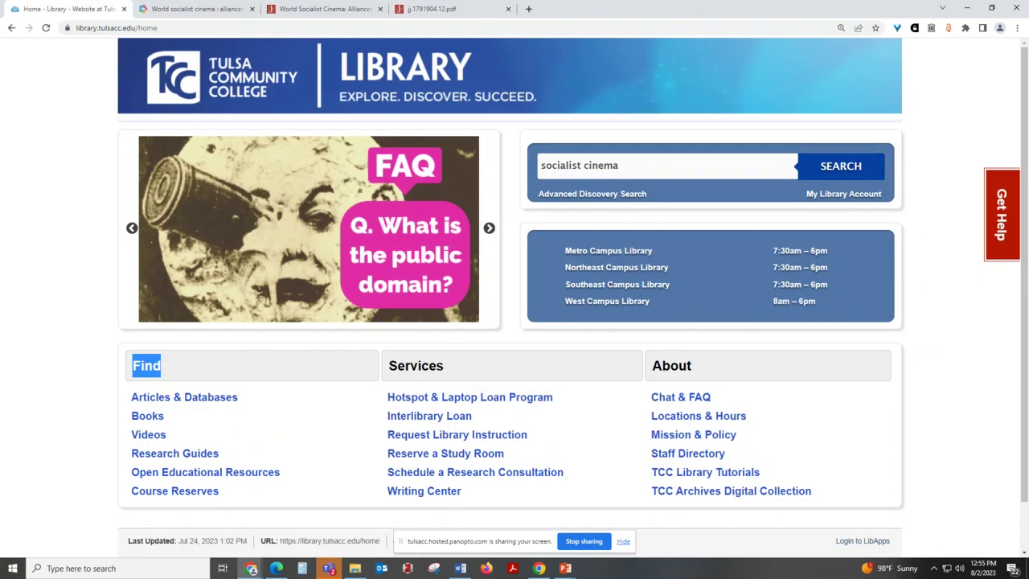